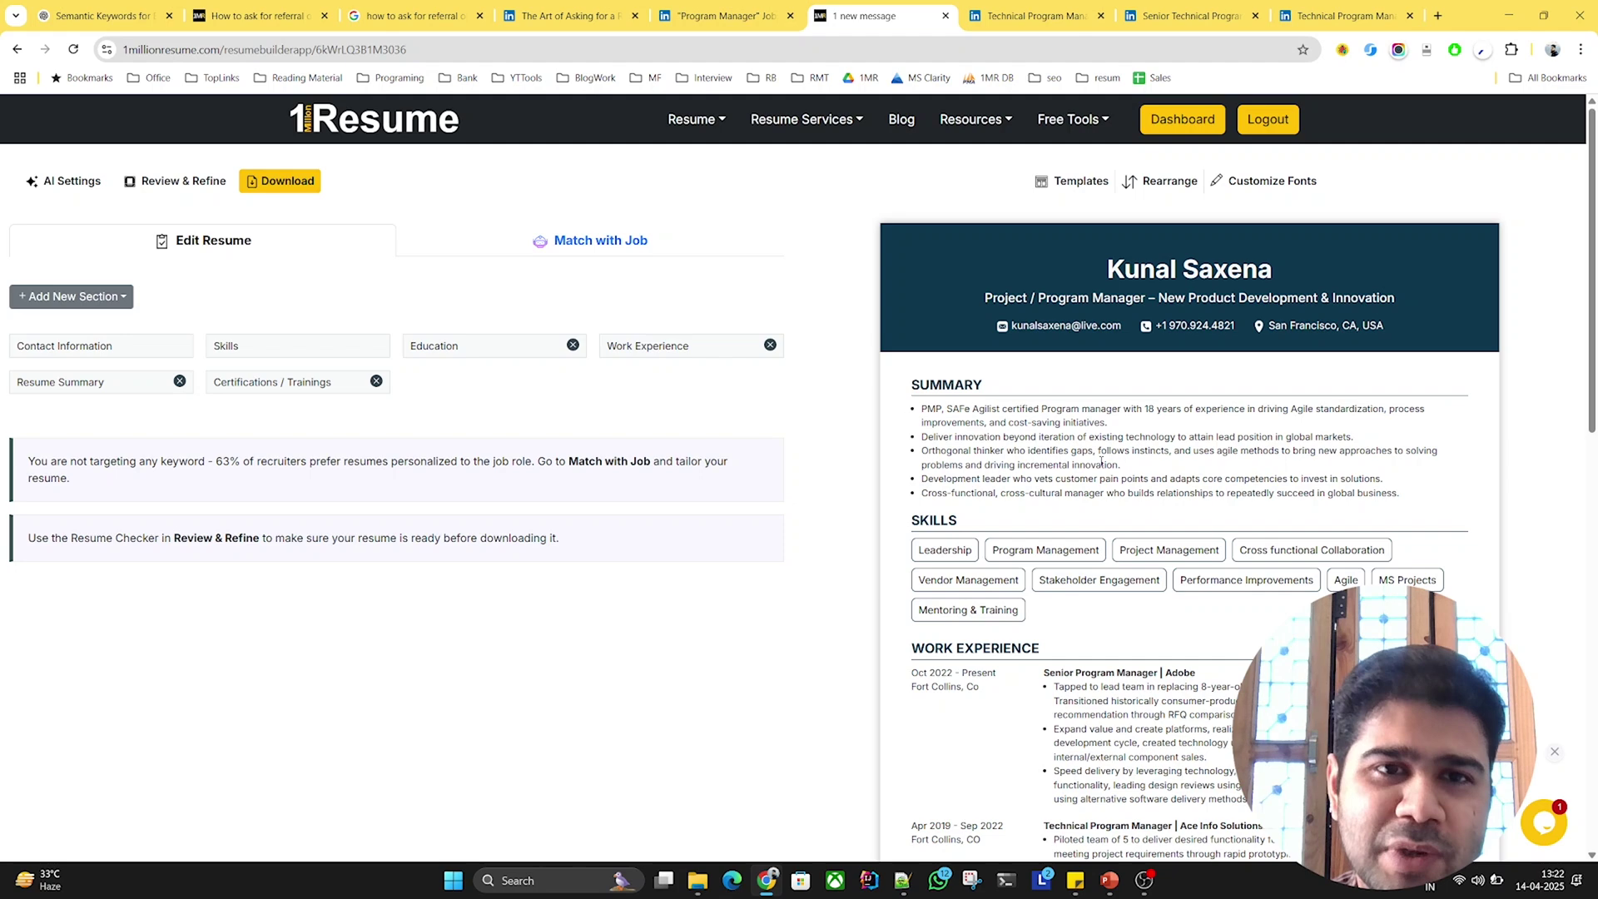
- Open the resume's Match with Job tab to compare it against job descriptions
left_click(564, 247)
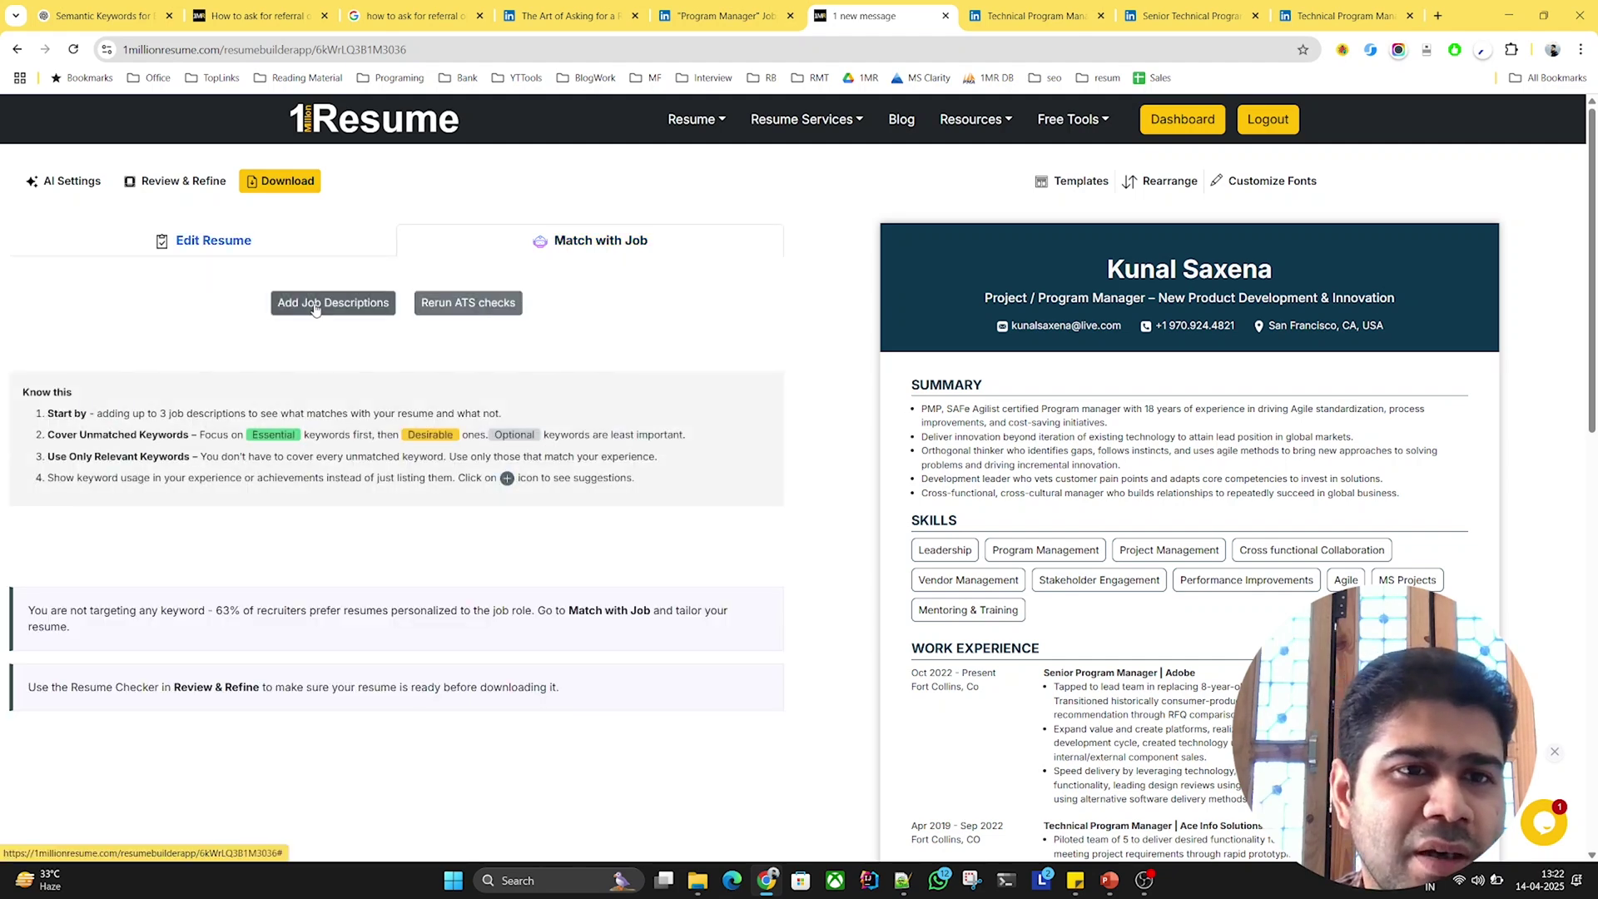
- Open the three-slot Add Job Descriptions form, then switch to the Visa LinkedIn posting
left_click(315, 309)
left_click(839, 271)
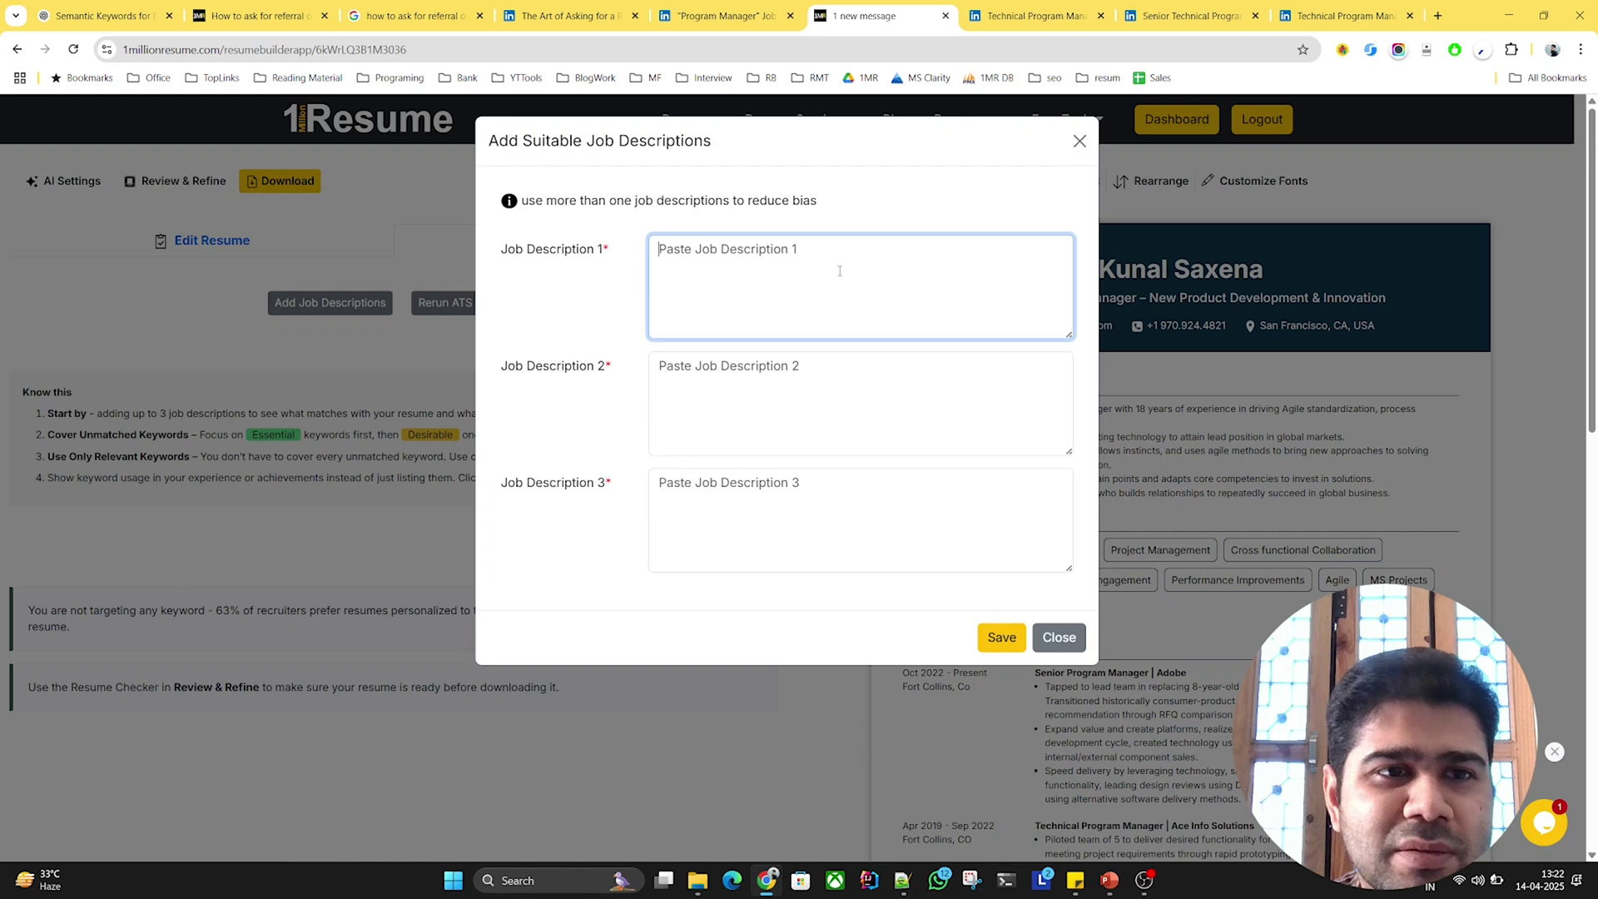
left_click(730, 395)
key("Tab")
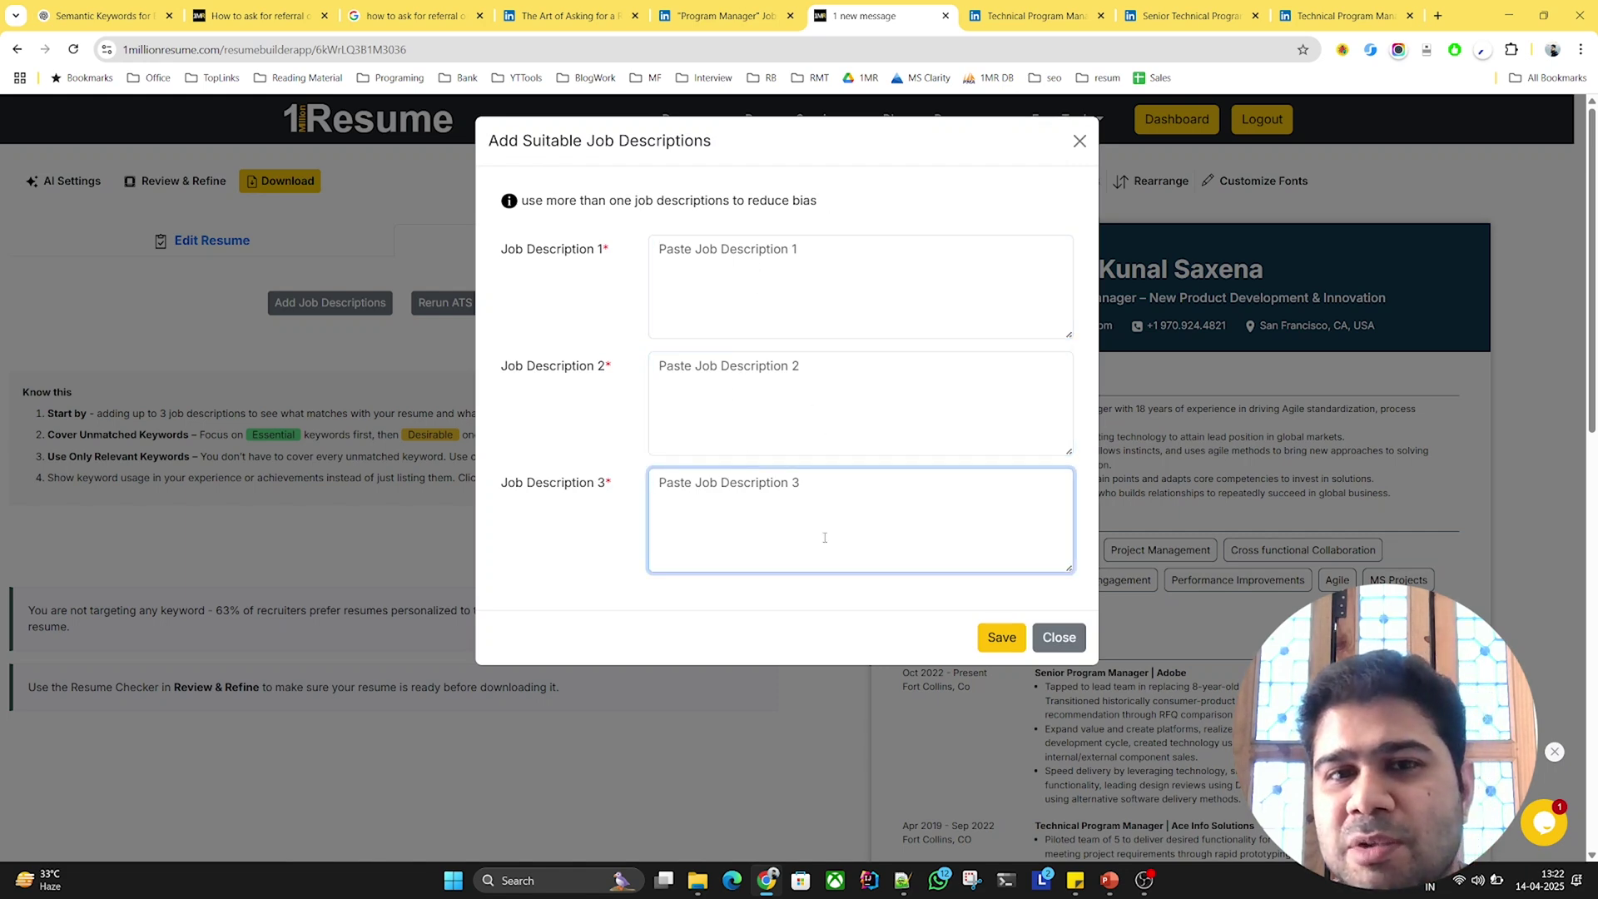
key("ctrl+Tab")
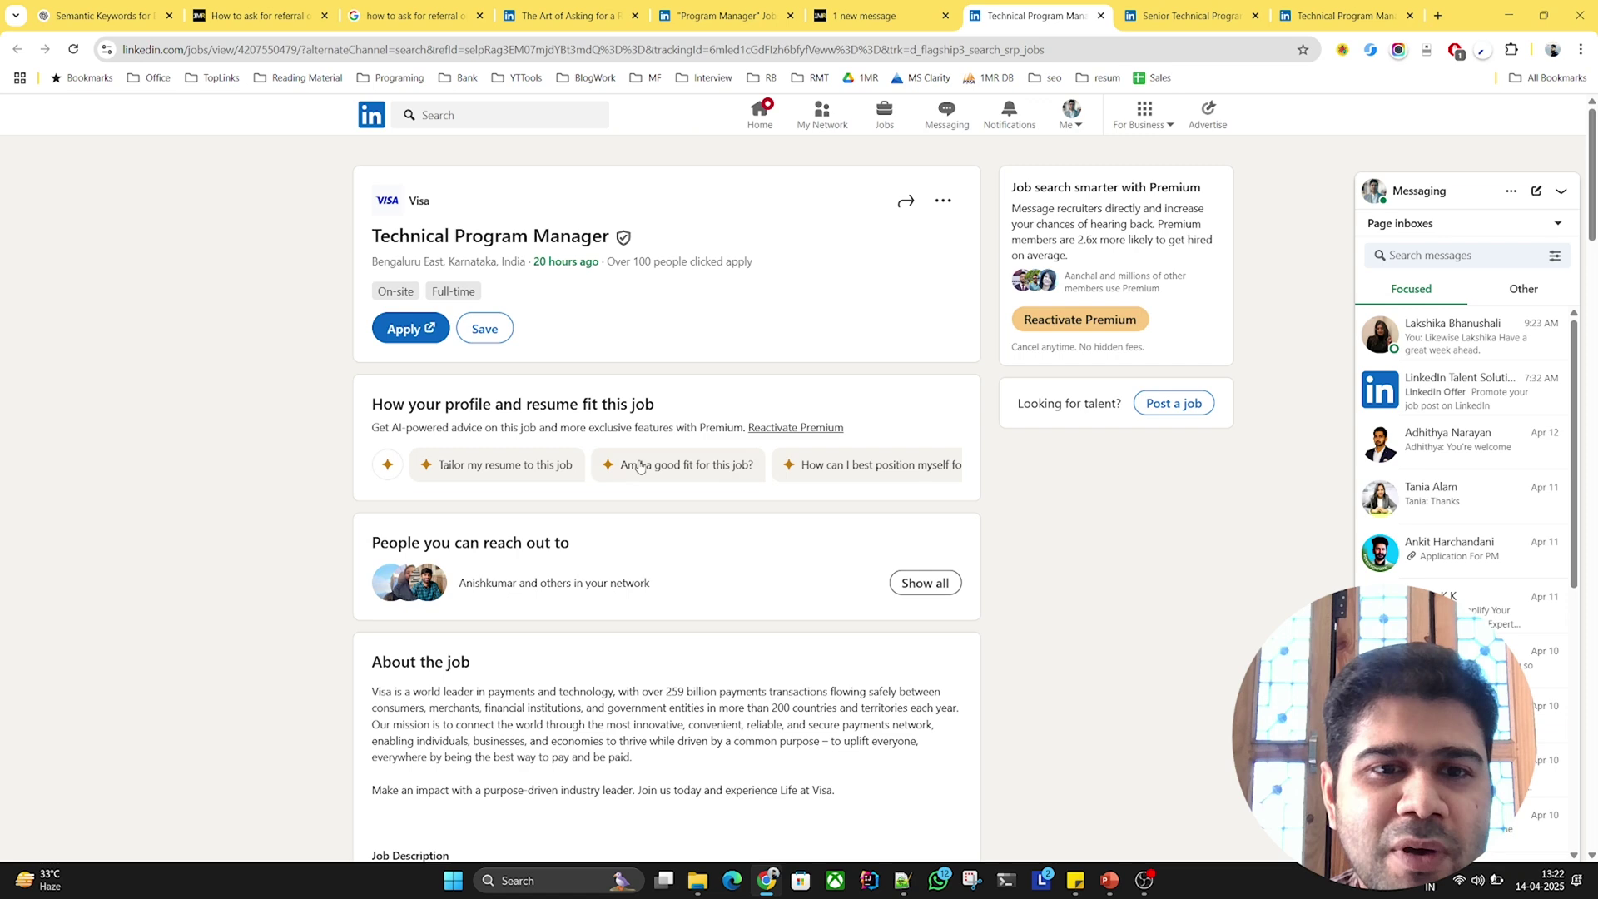
- Browse the Mastercard and other Technical Program Manager postings, ending back on Visa's
left_click(1177, 15)
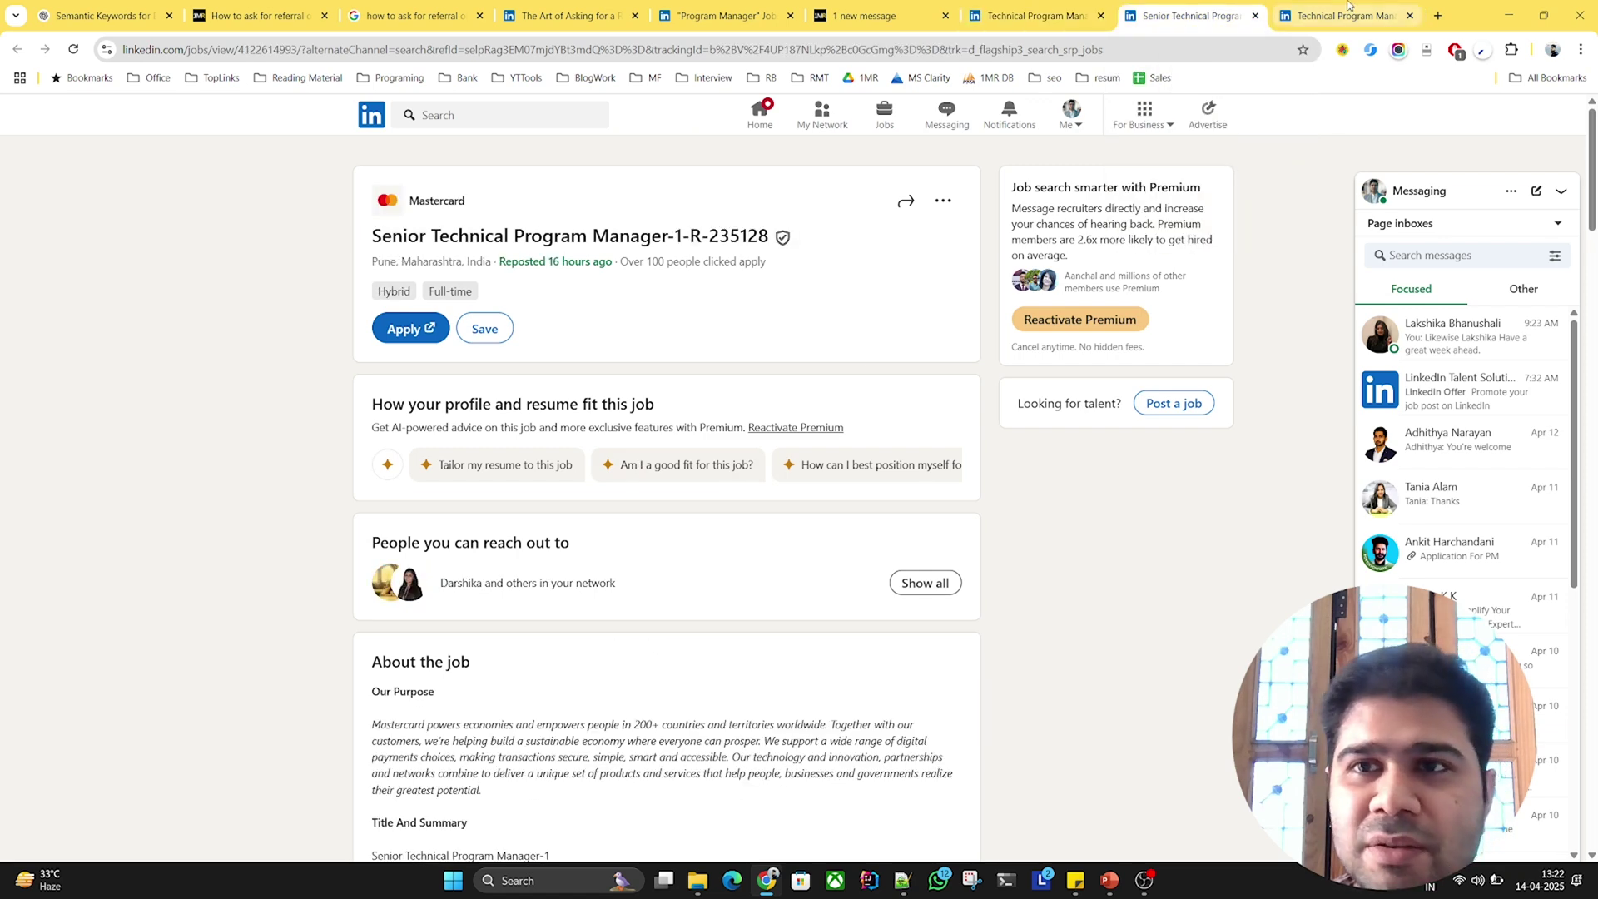
left_click(1348, 13)
left_click(1069, 5)
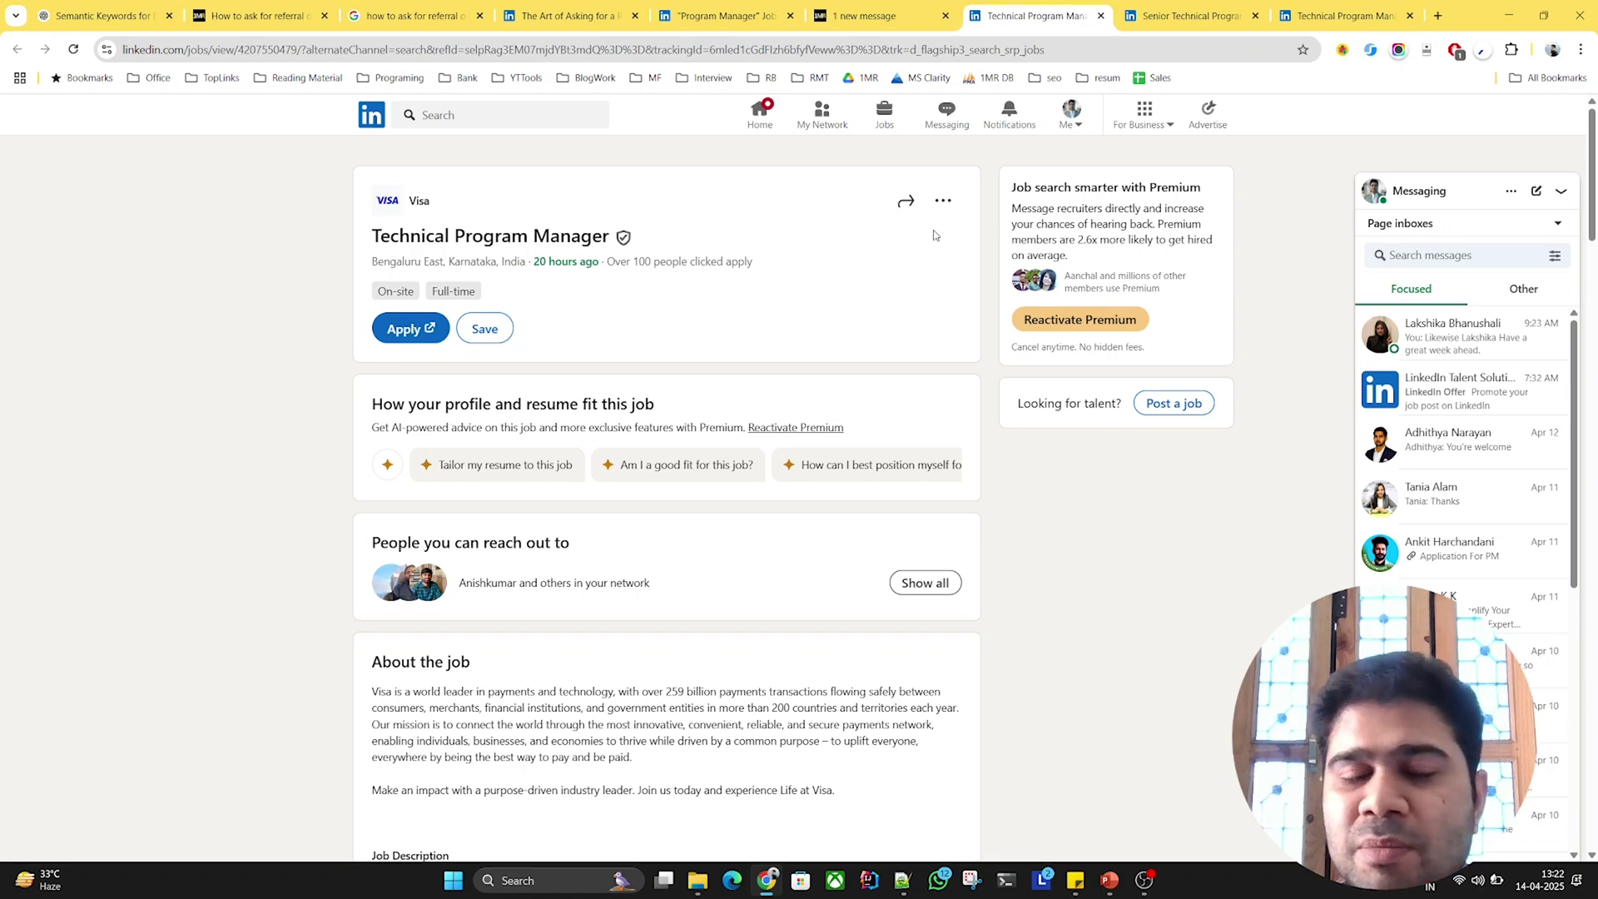
- Paste the Visa, Mastercard and other Technical Program Manager posting texts into the three description boxes
left_click(878, 15)
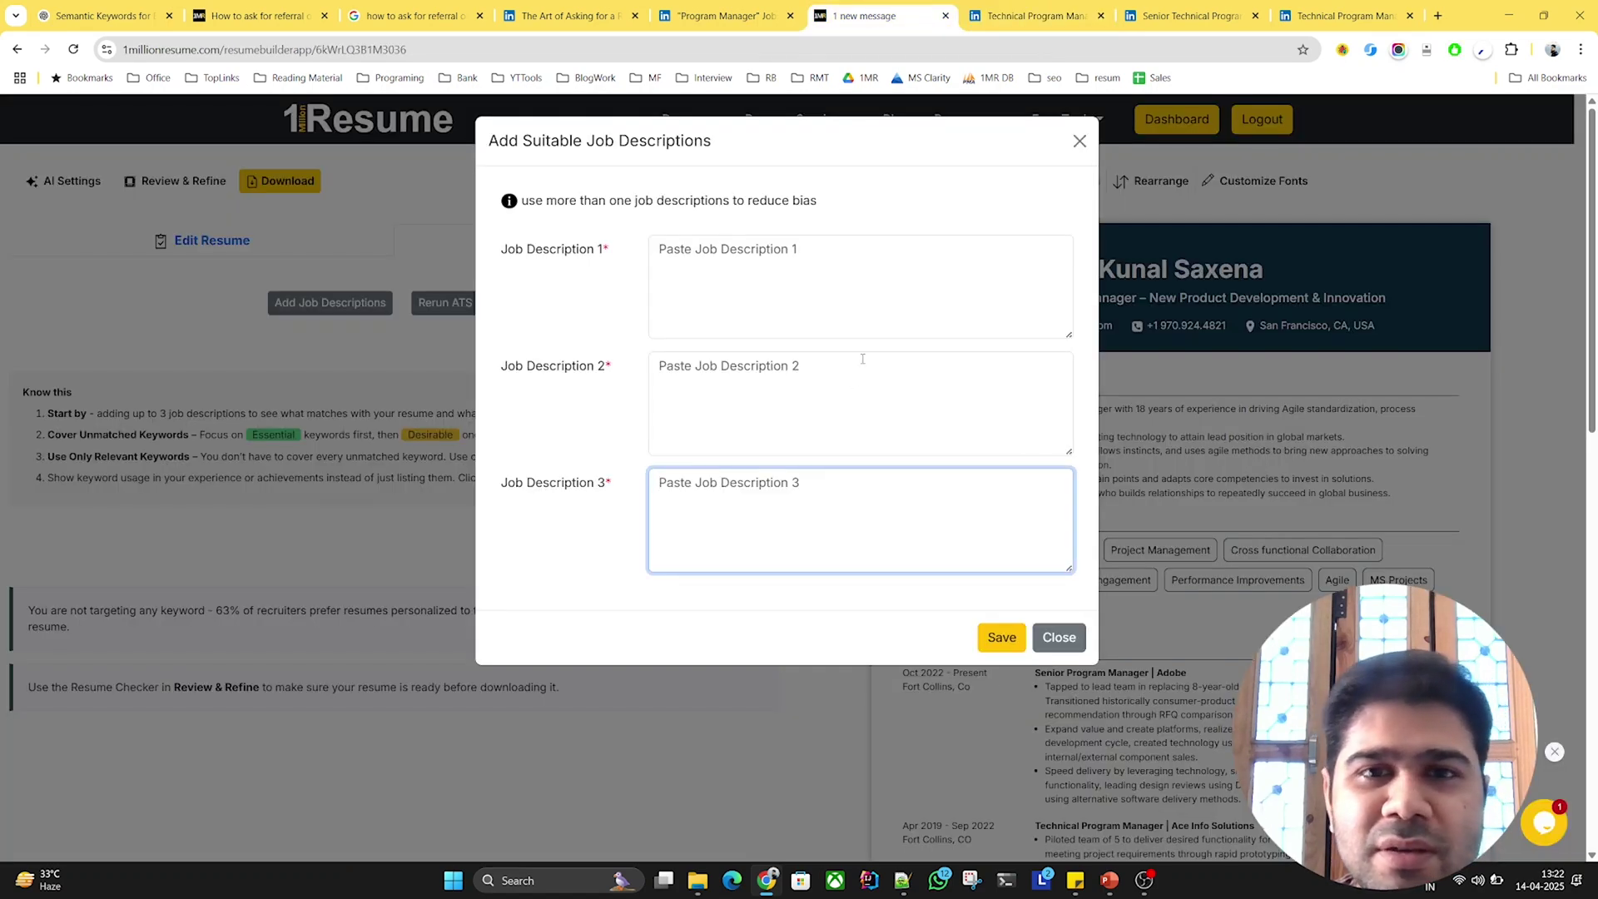
left_click(857, 267)
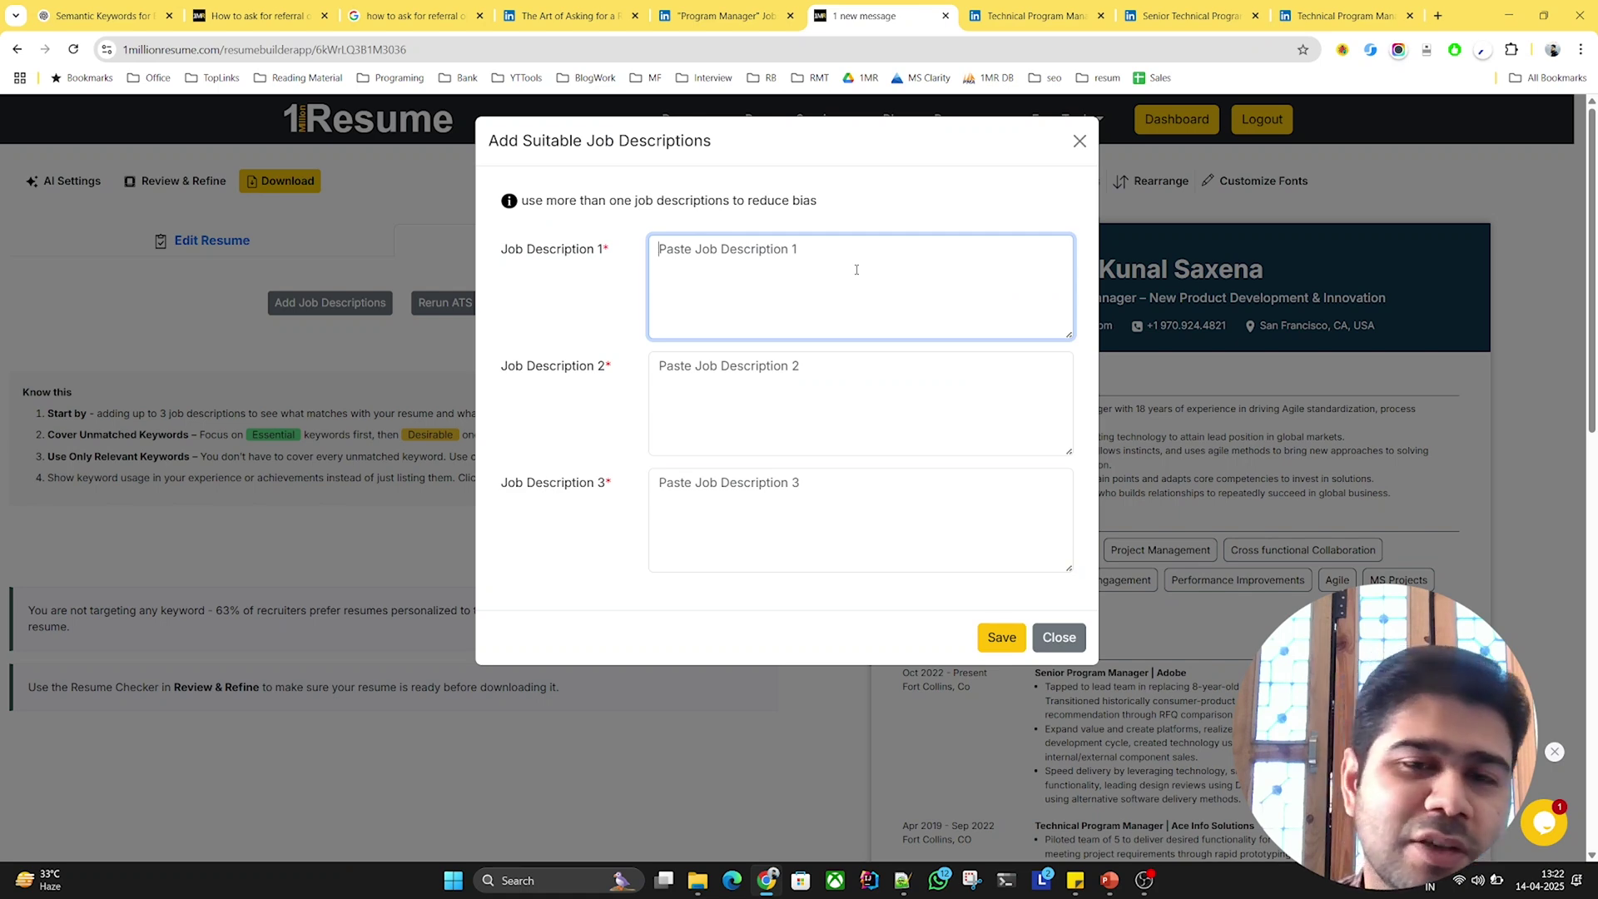
key("ctrl+Tab")
key("ctrl+shift+Tab")
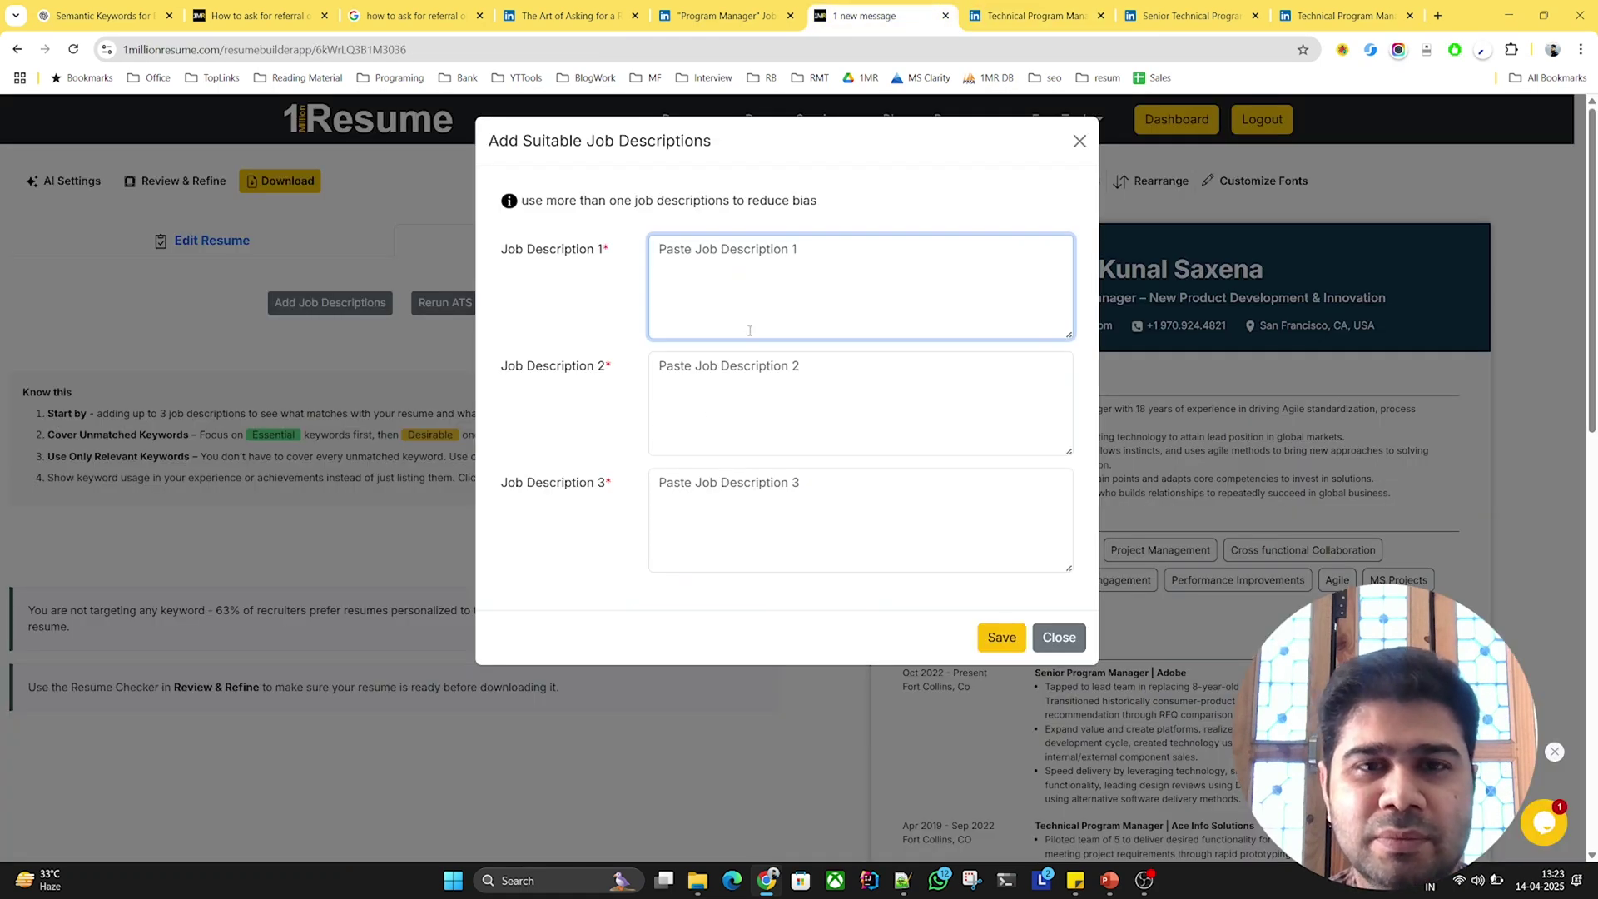
key("ctrl+v")
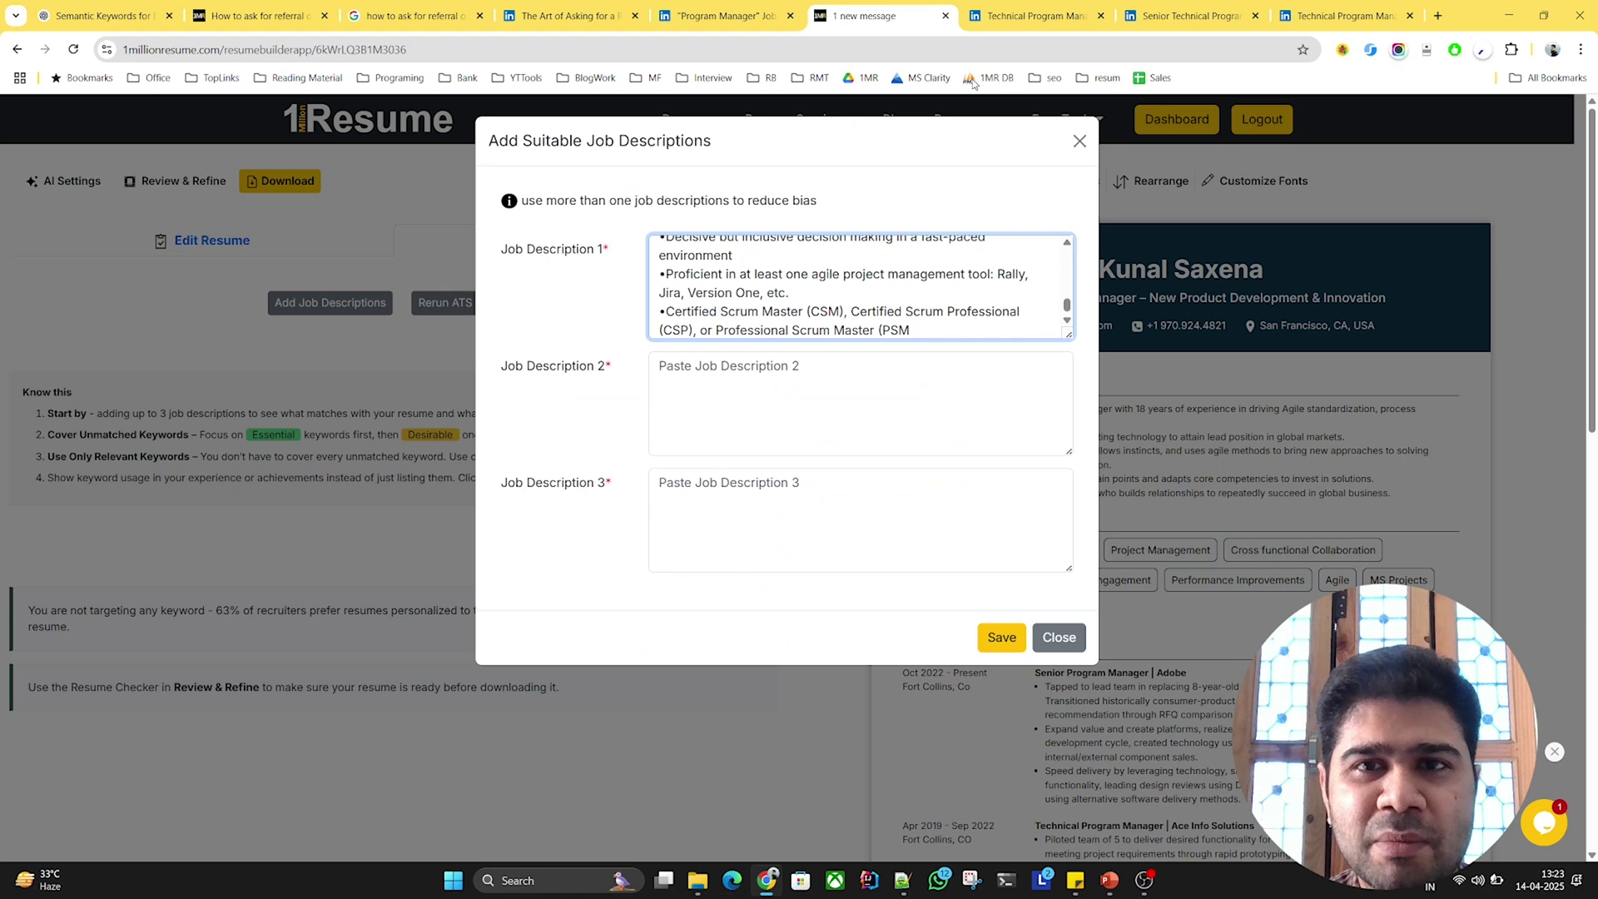
left_click(1025, 15)
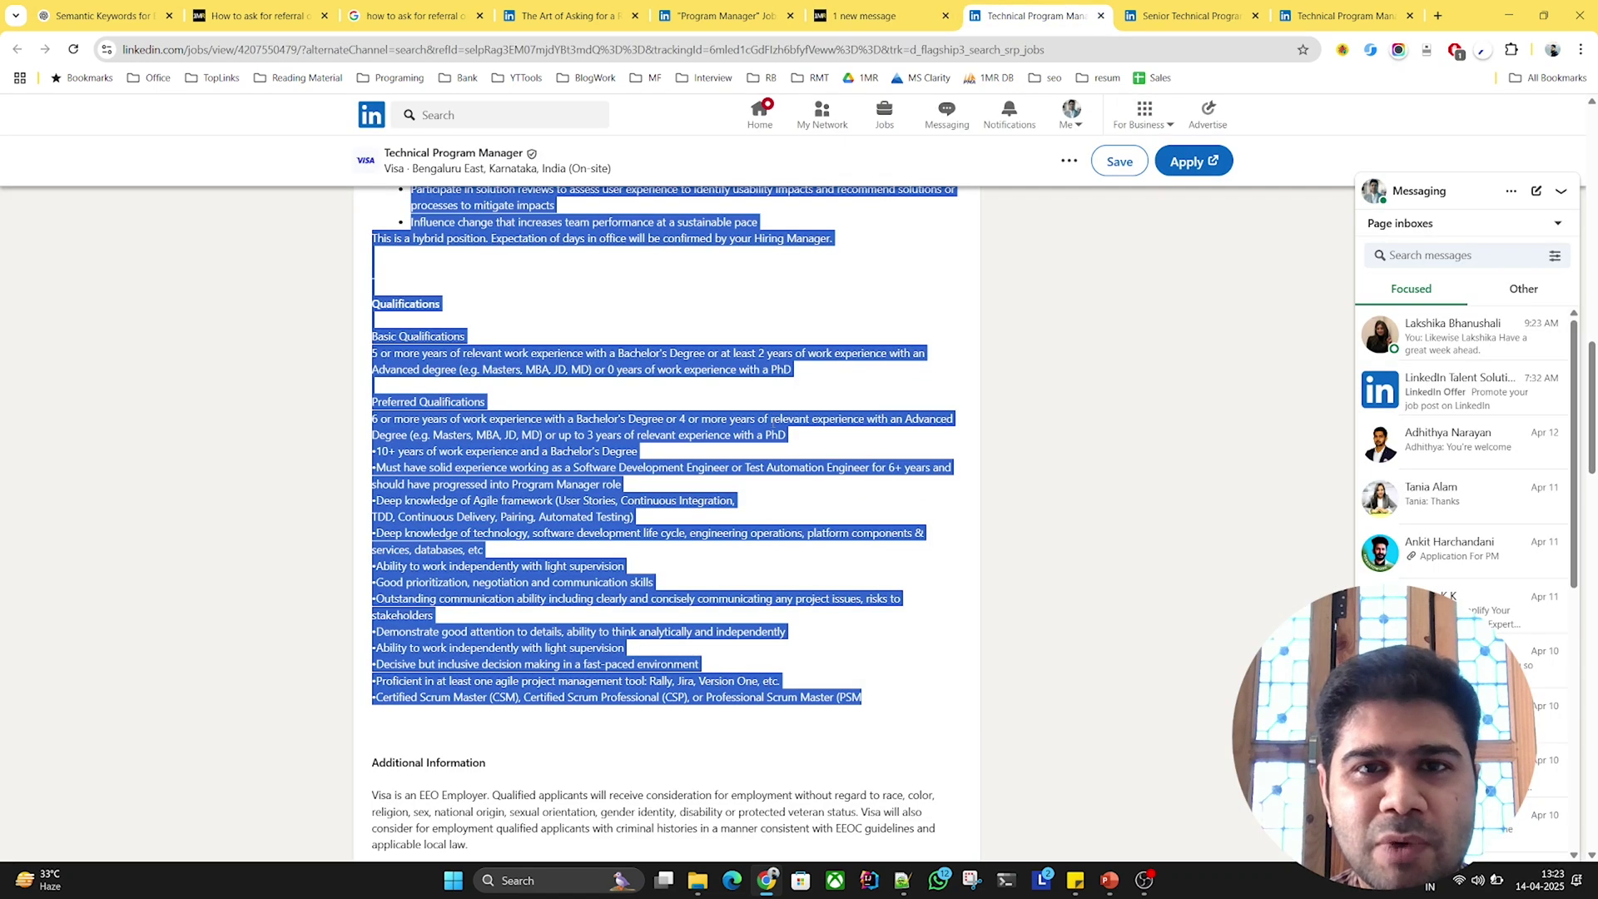
left_click(1177, 15)
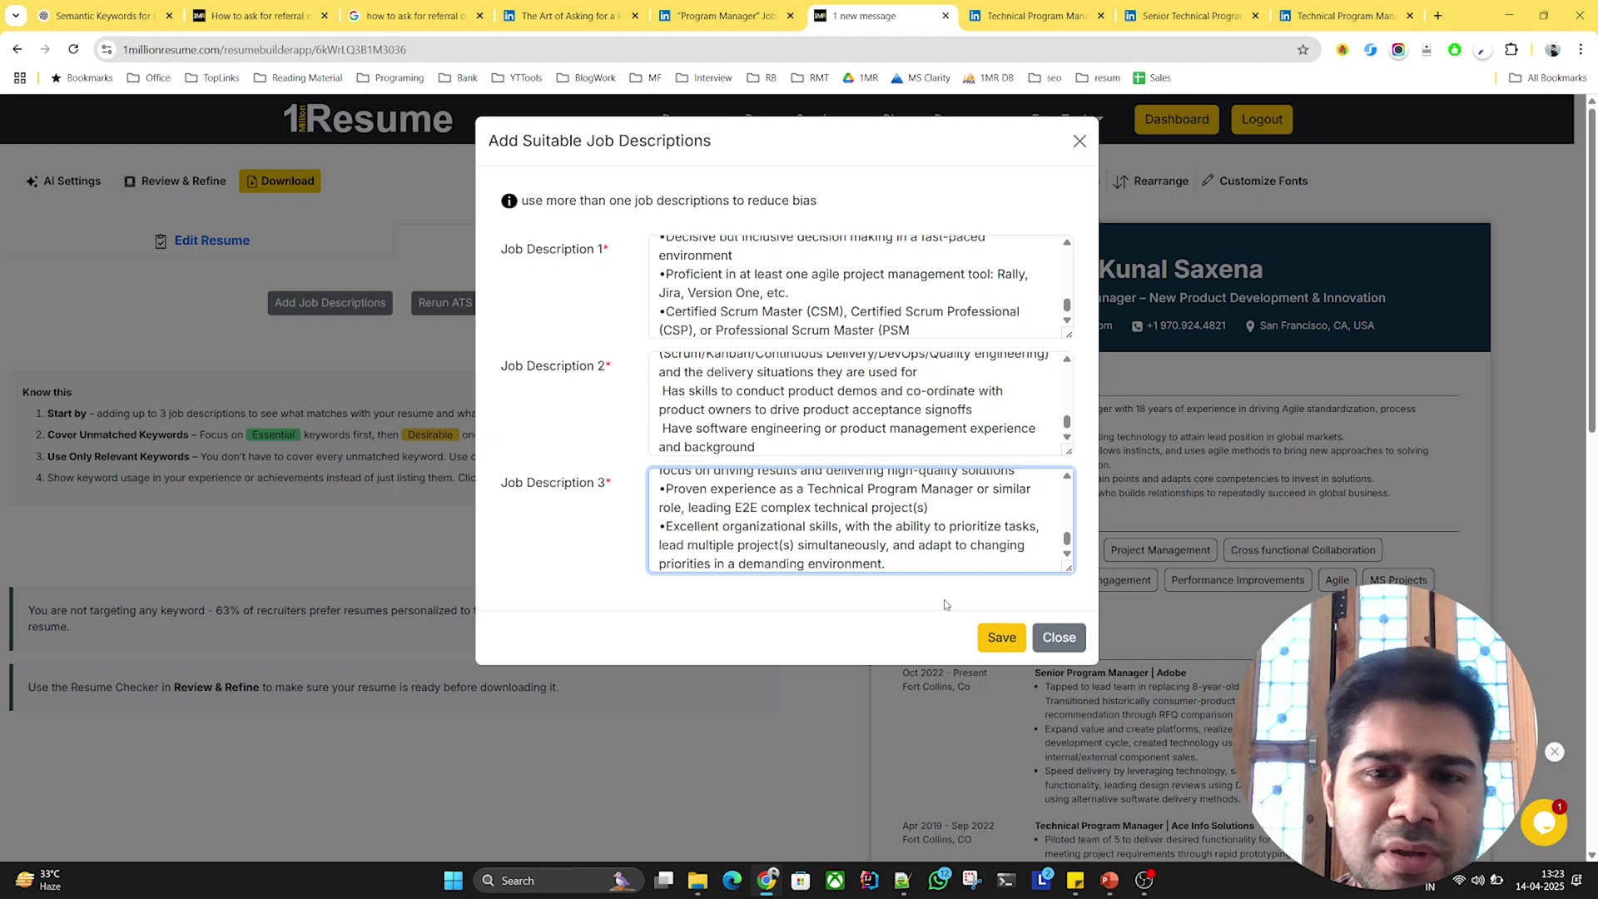
- Save the job descriptions and scroll to the 50% match with missing keywords like Scrum and JIRA
left_click(995, 641)
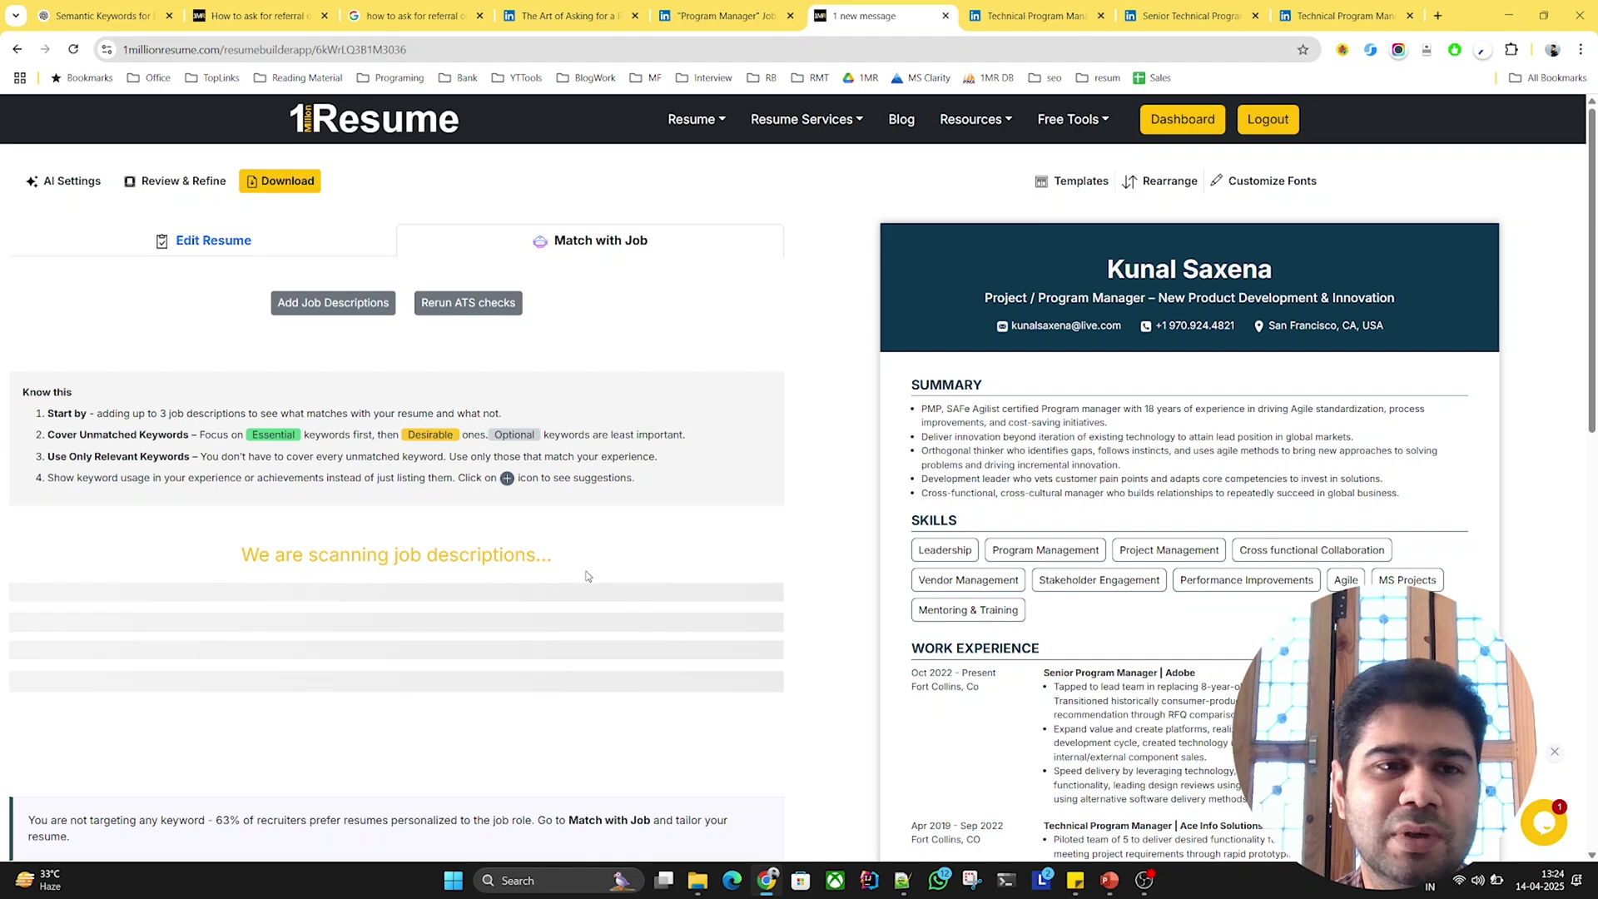
scroll(806, 508, "down", 1)
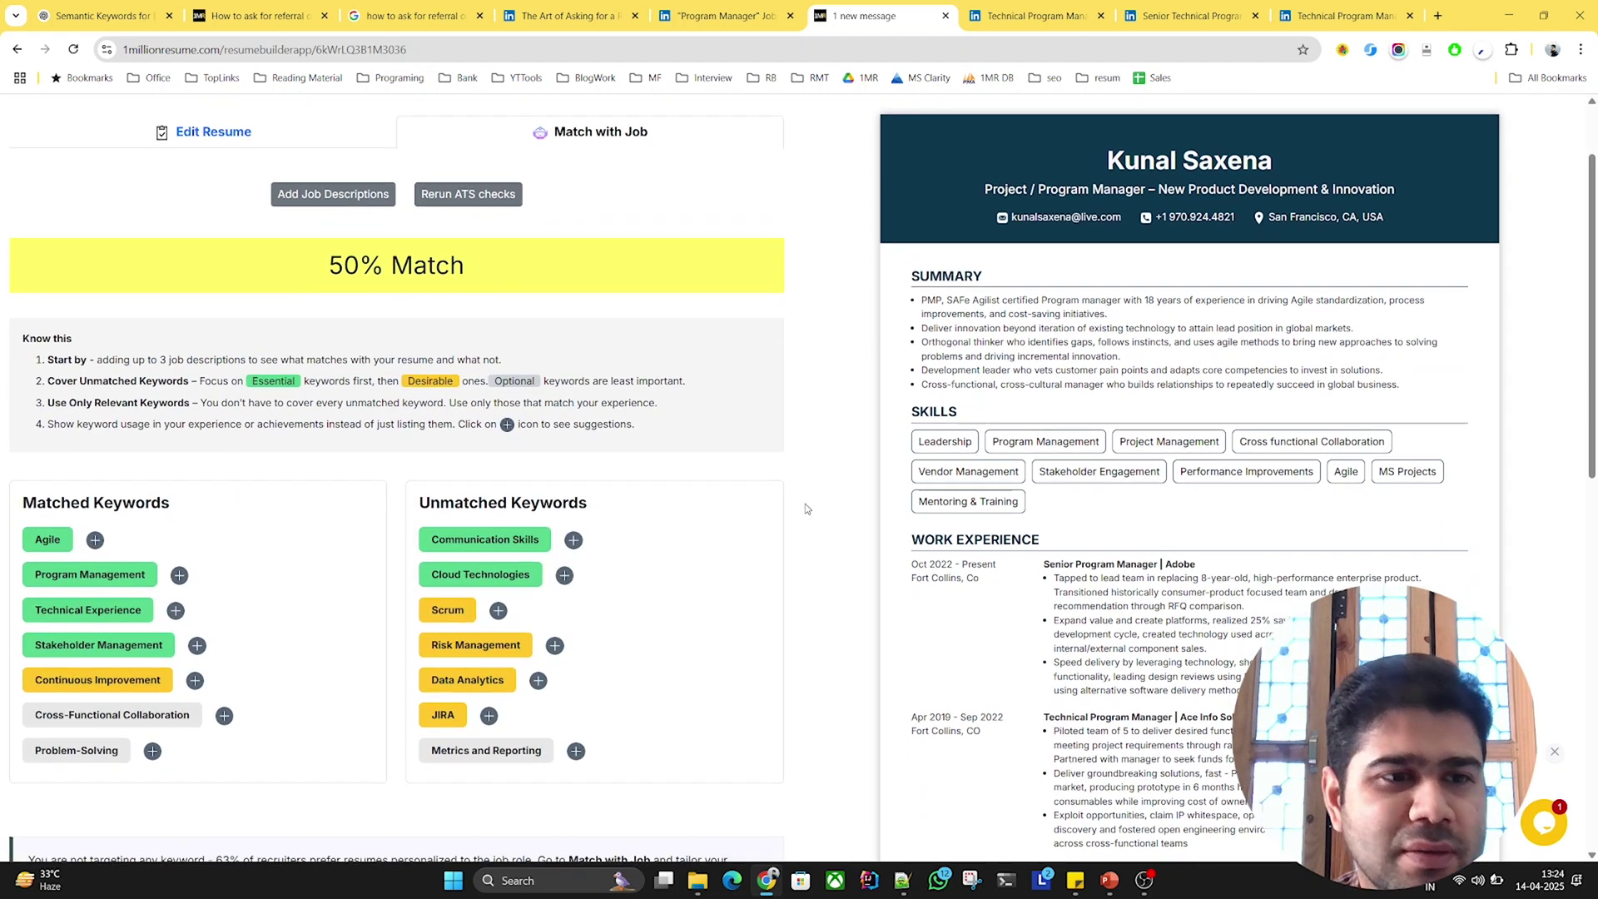
scroll(807, 563, "down", 1)
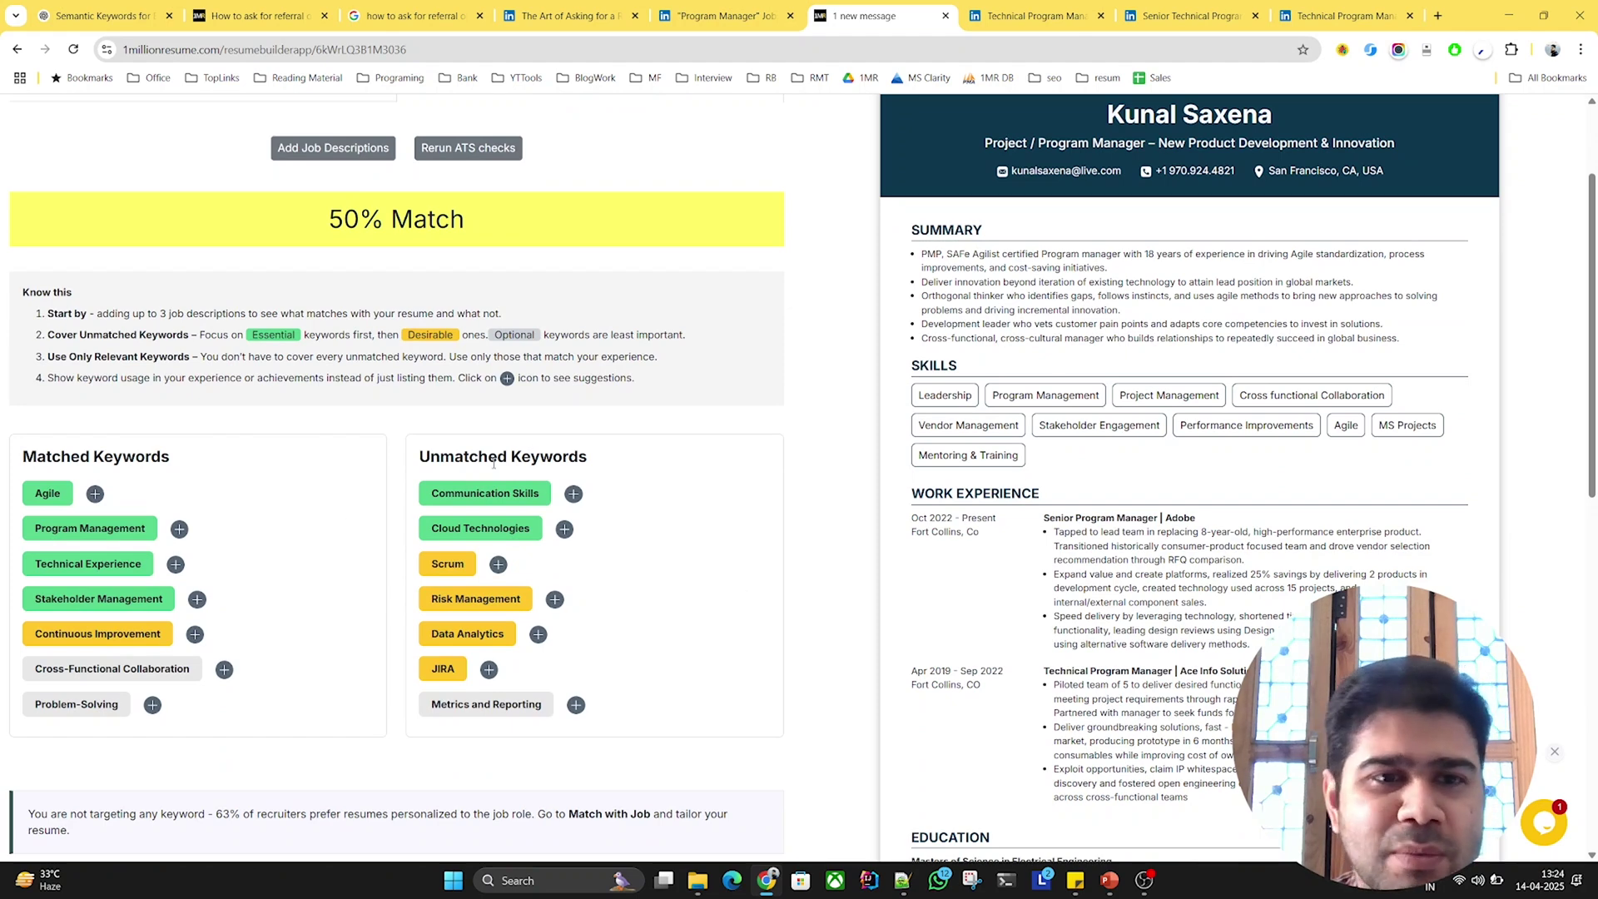
scroll(181, 616, "down", 1)
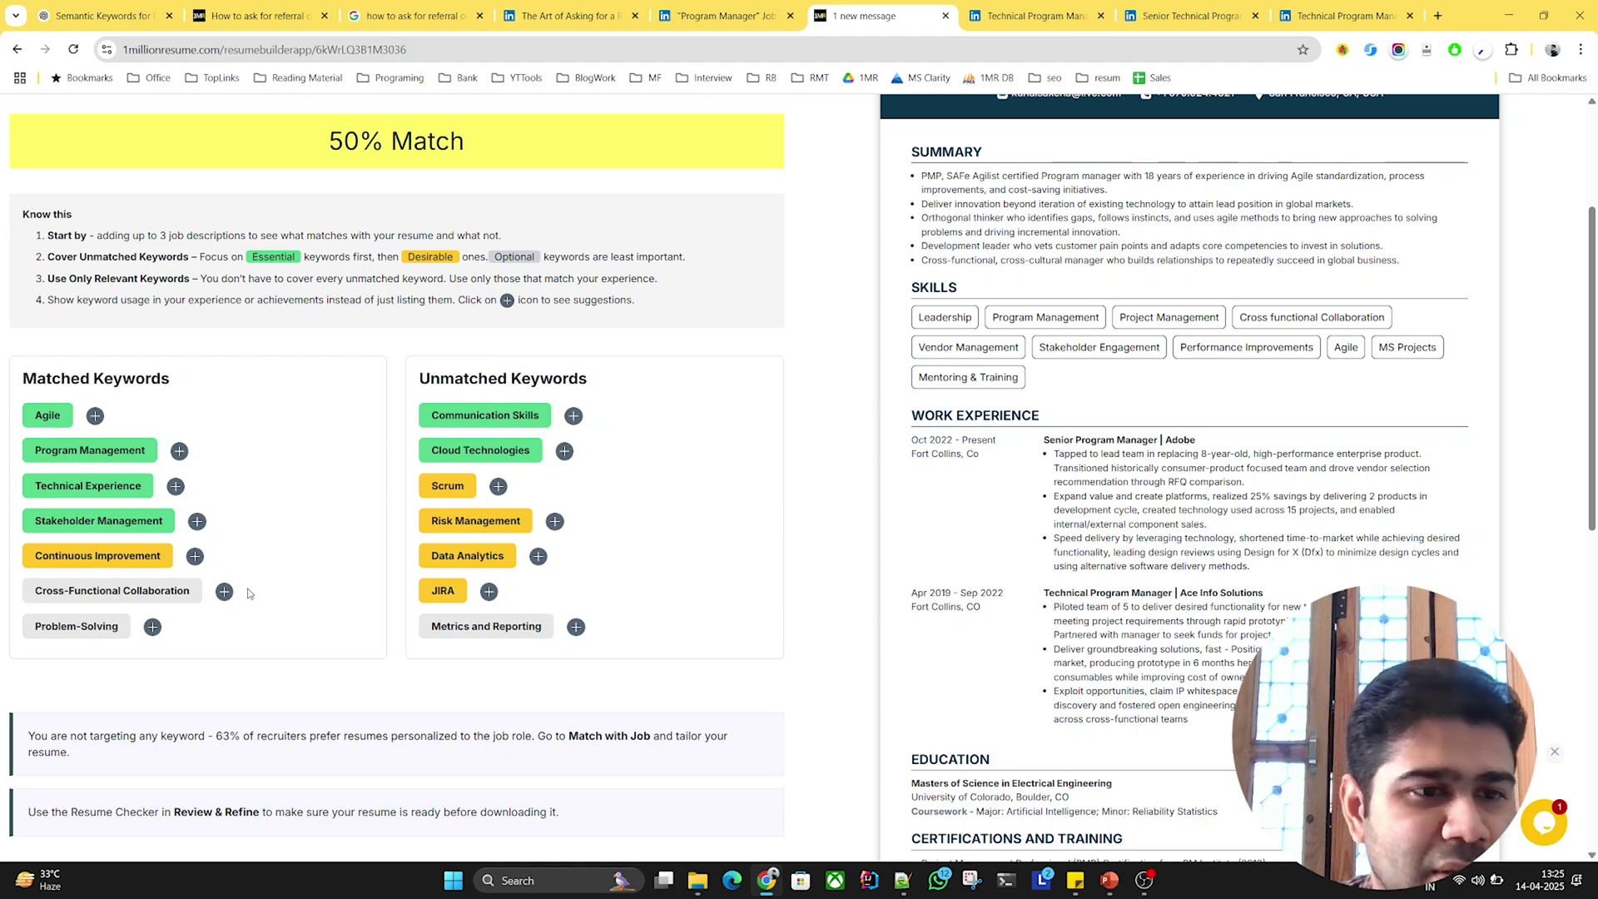
left_click(92, 417)
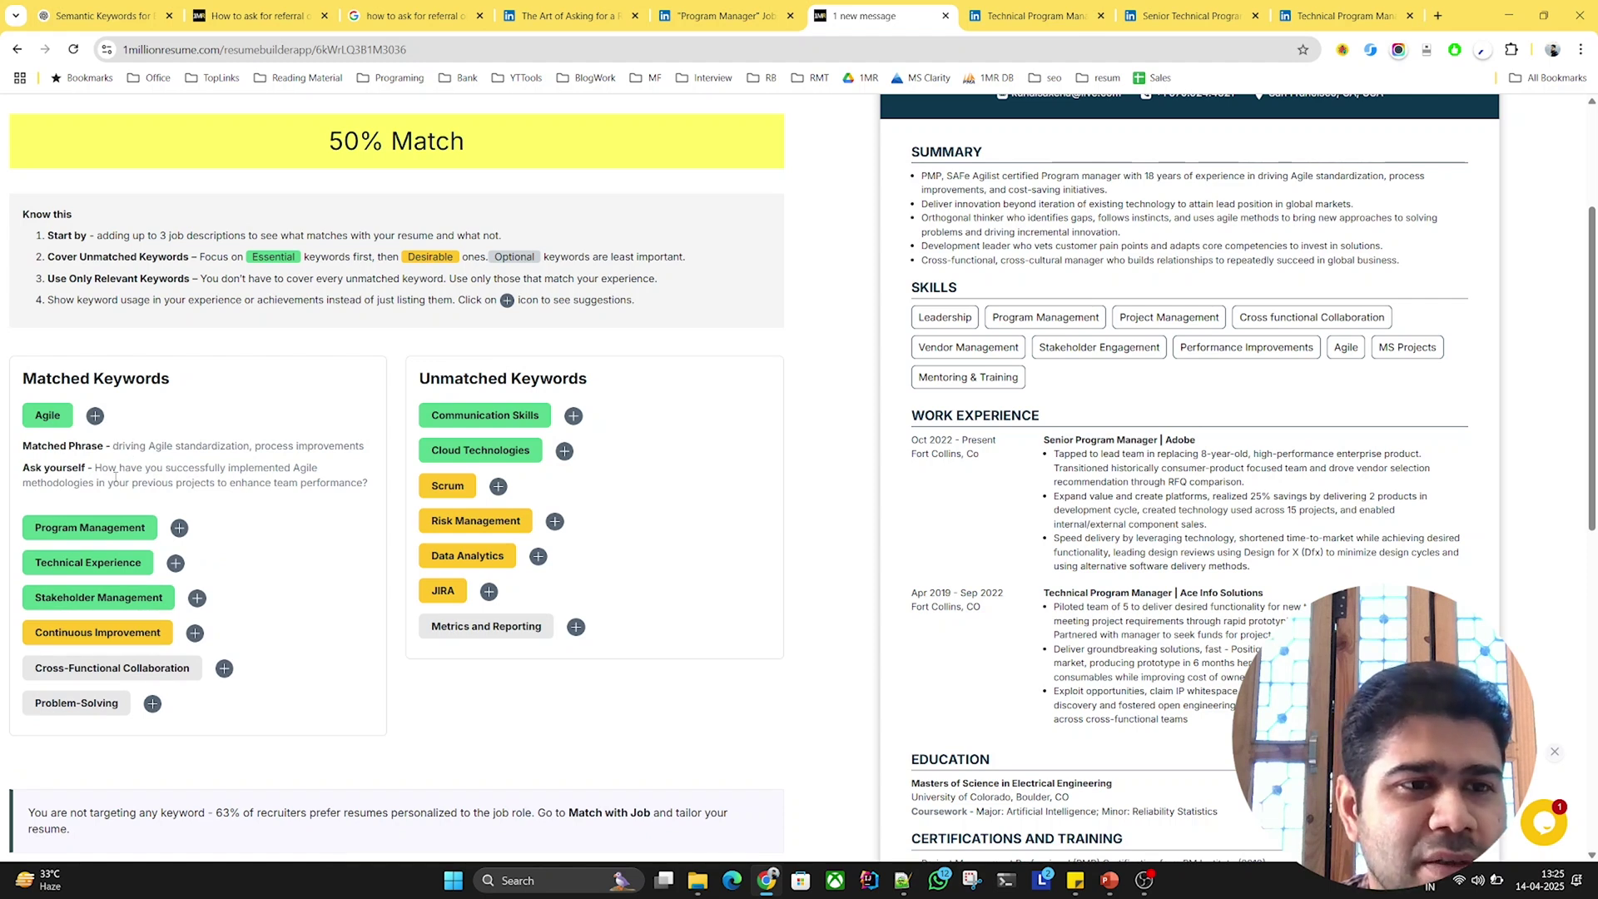
left_click_drag(95, 469, 372, 485)
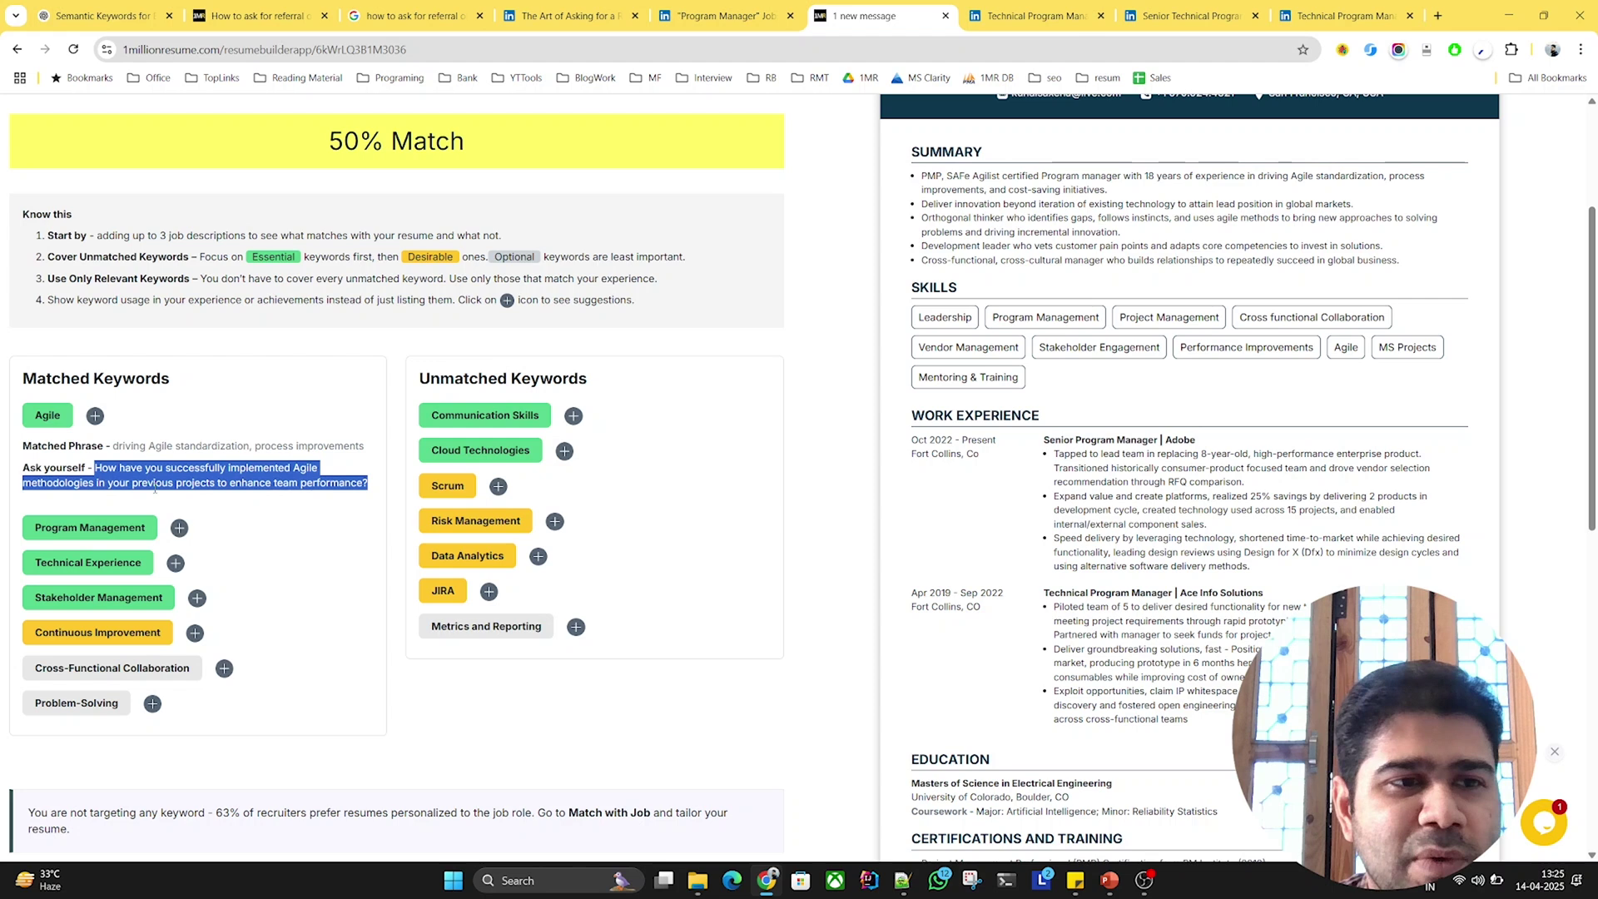
left_click(95, 416)
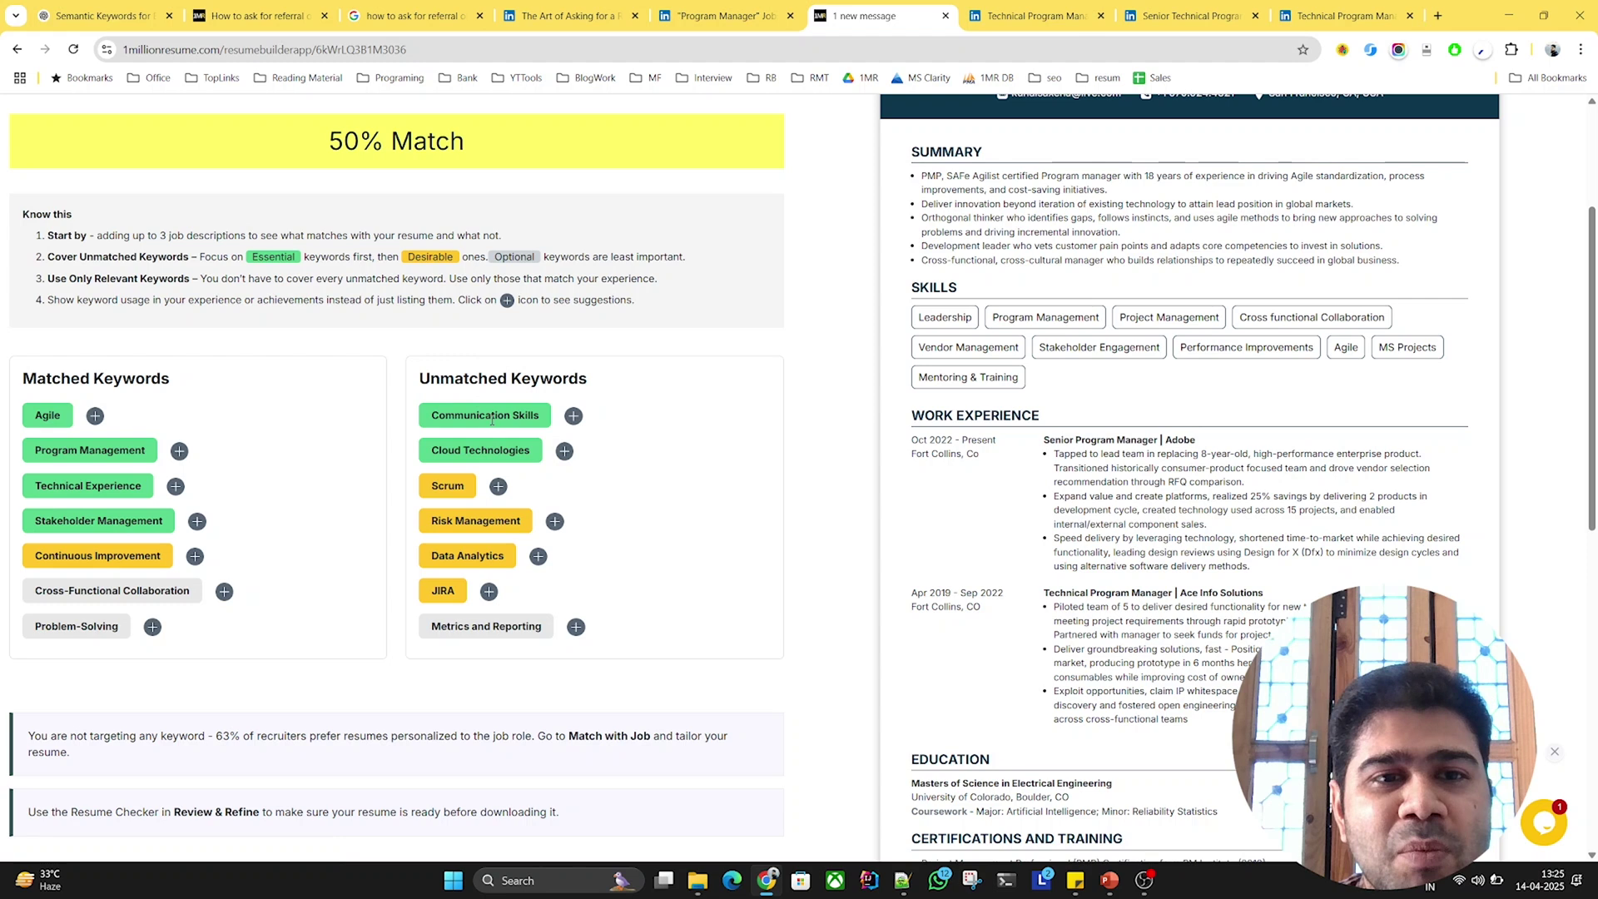
- Show the Communication Skills suggestions and select the example bullet sentence to copy
left_click(574, 416)
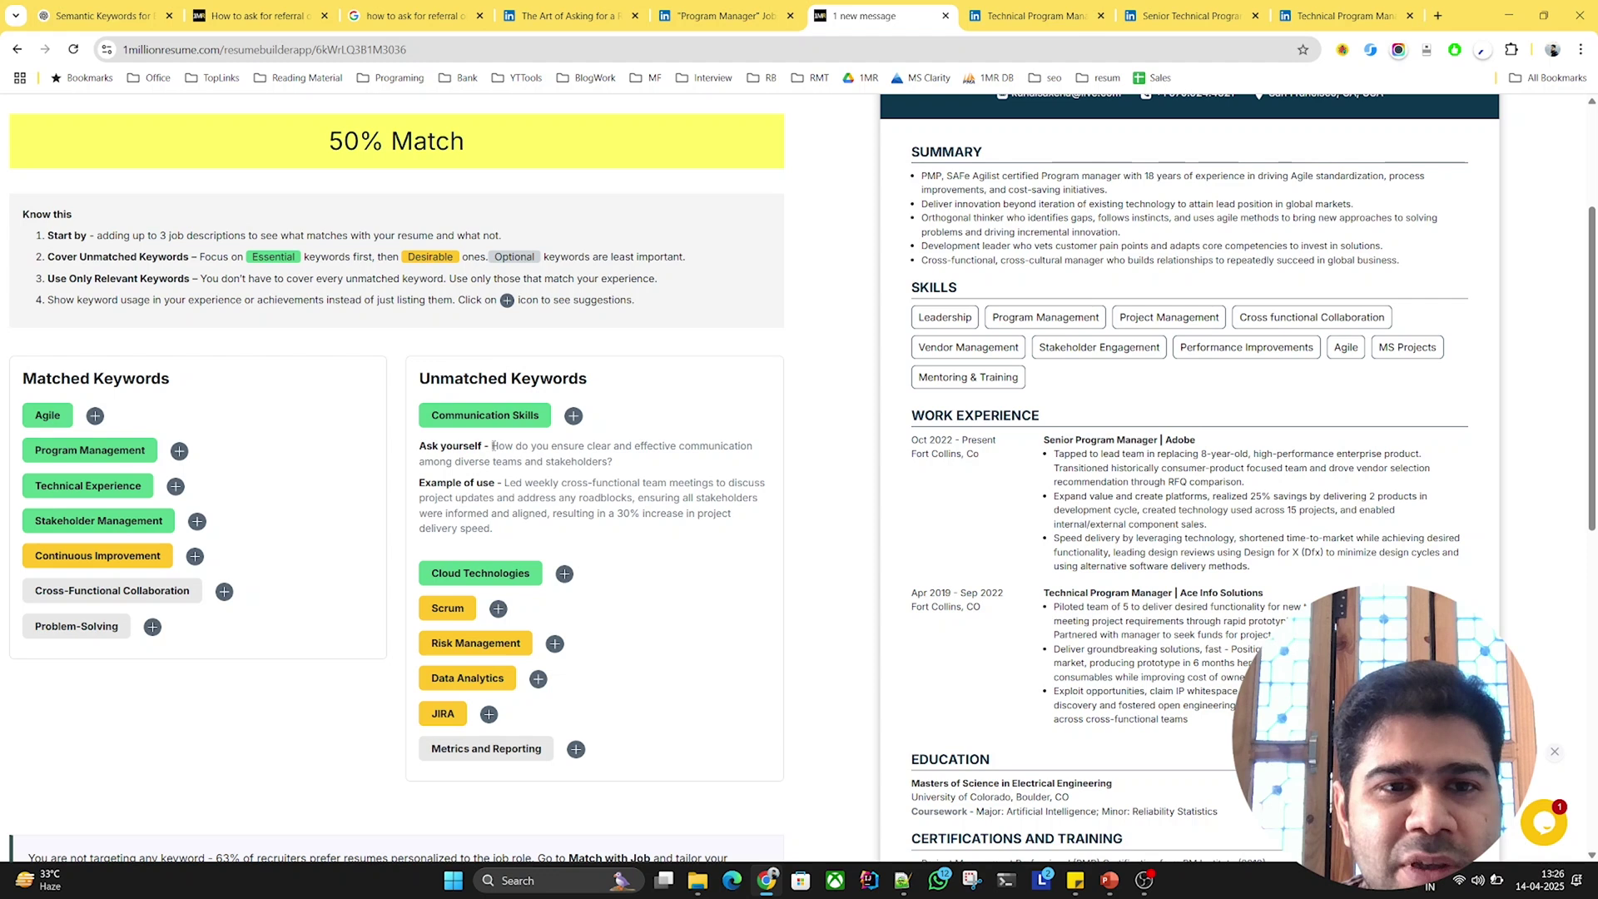
left_click_drag(494, 449, 623, 469)
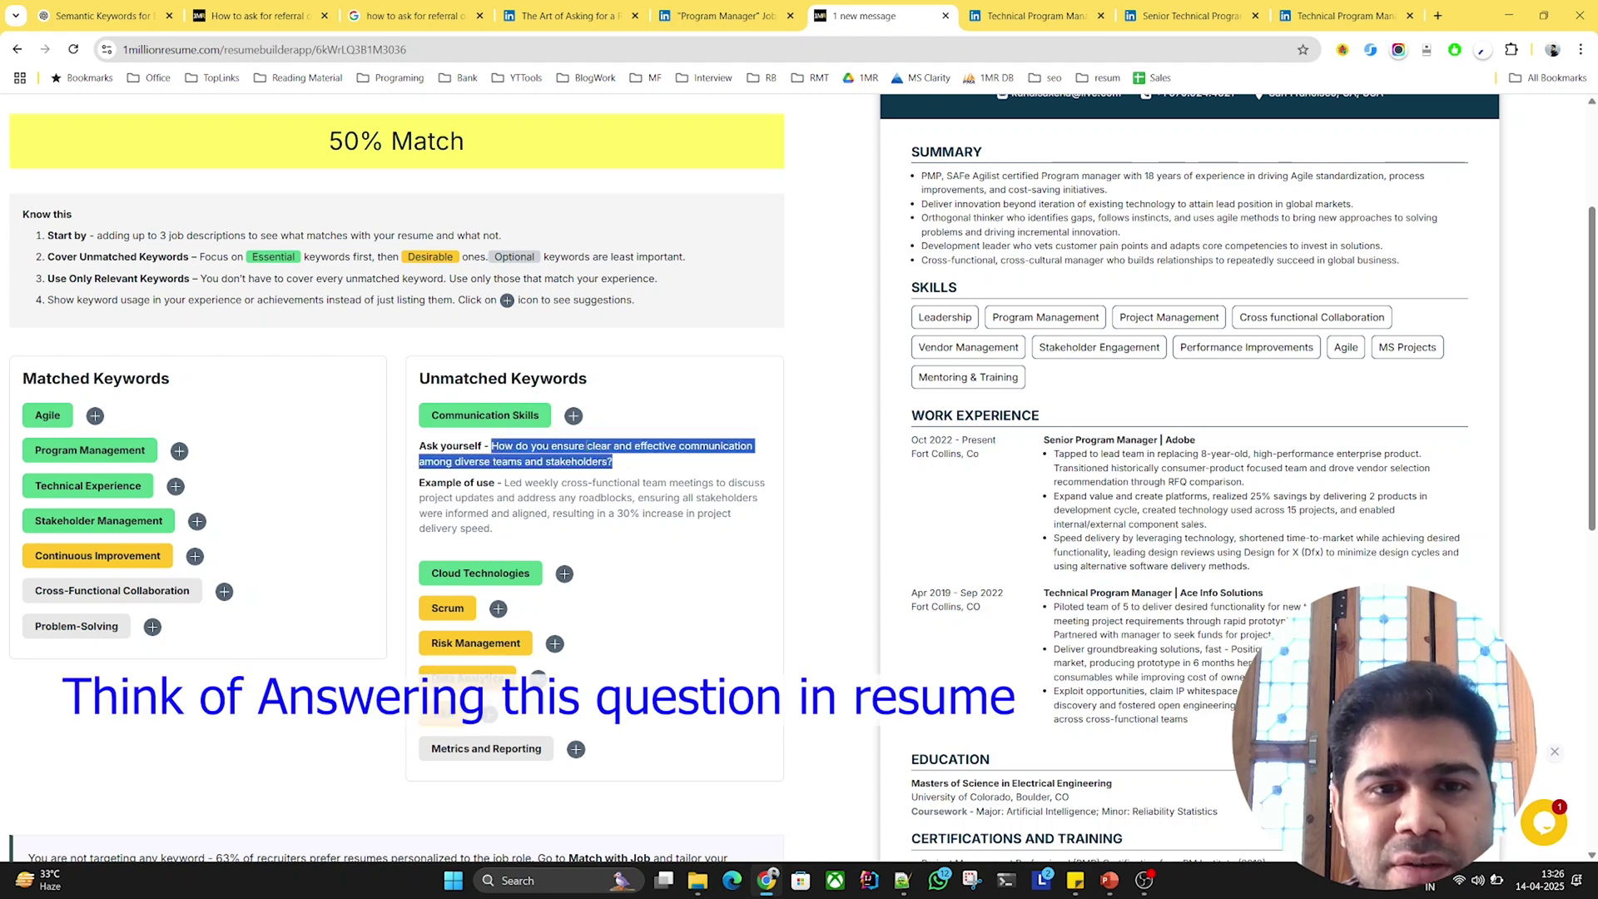
left_click(487, 482)
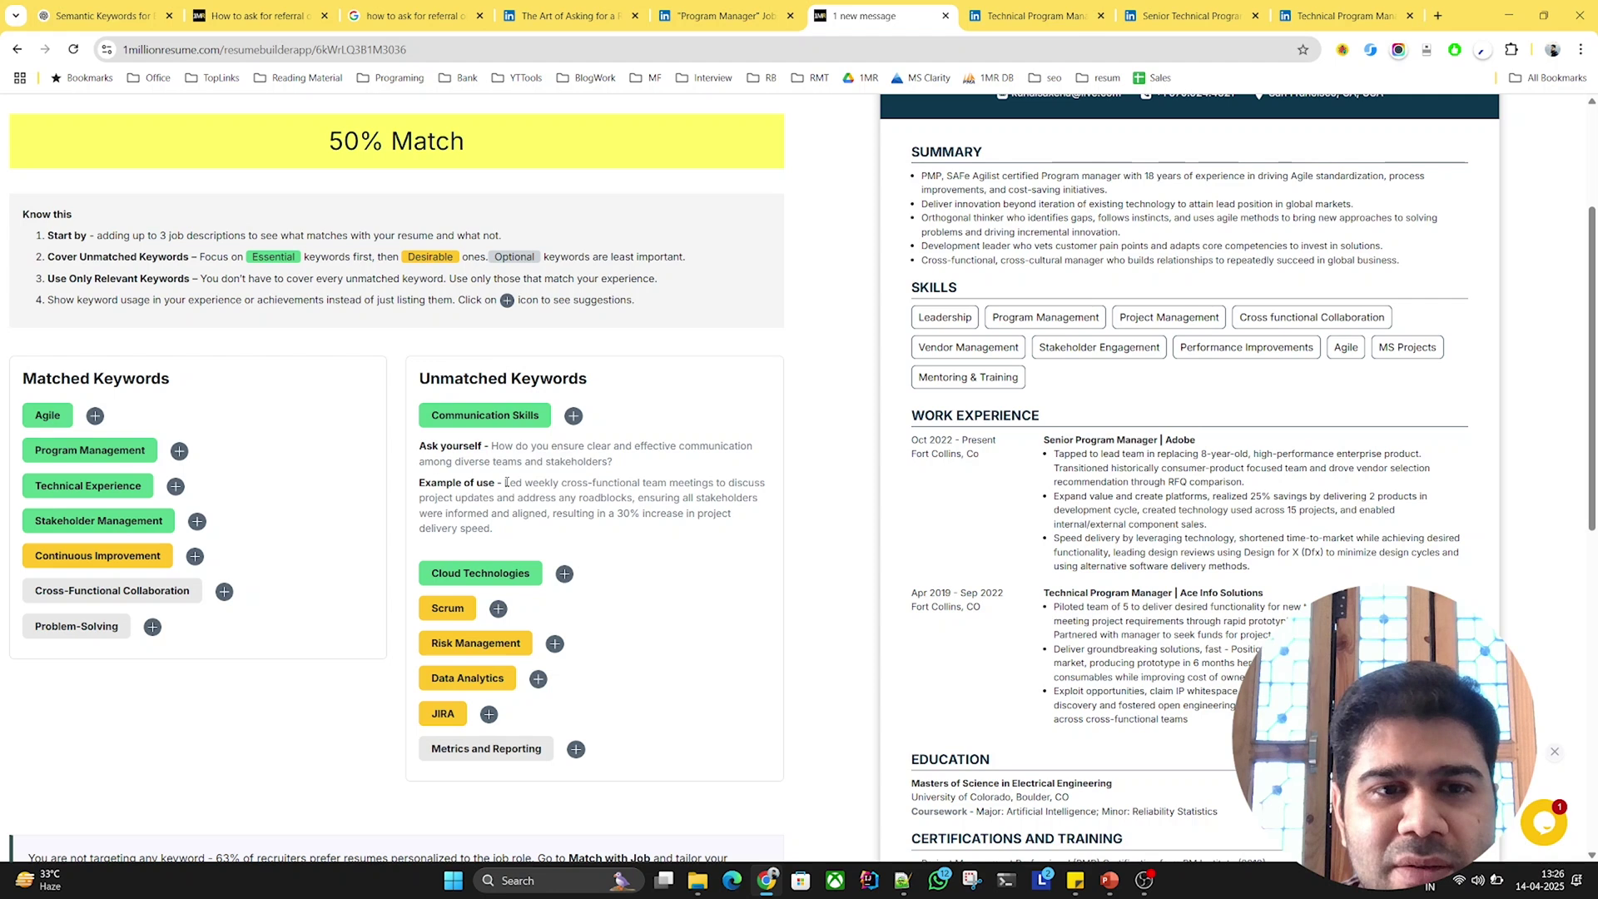
left_click_drag(506, 483, 497, 531)
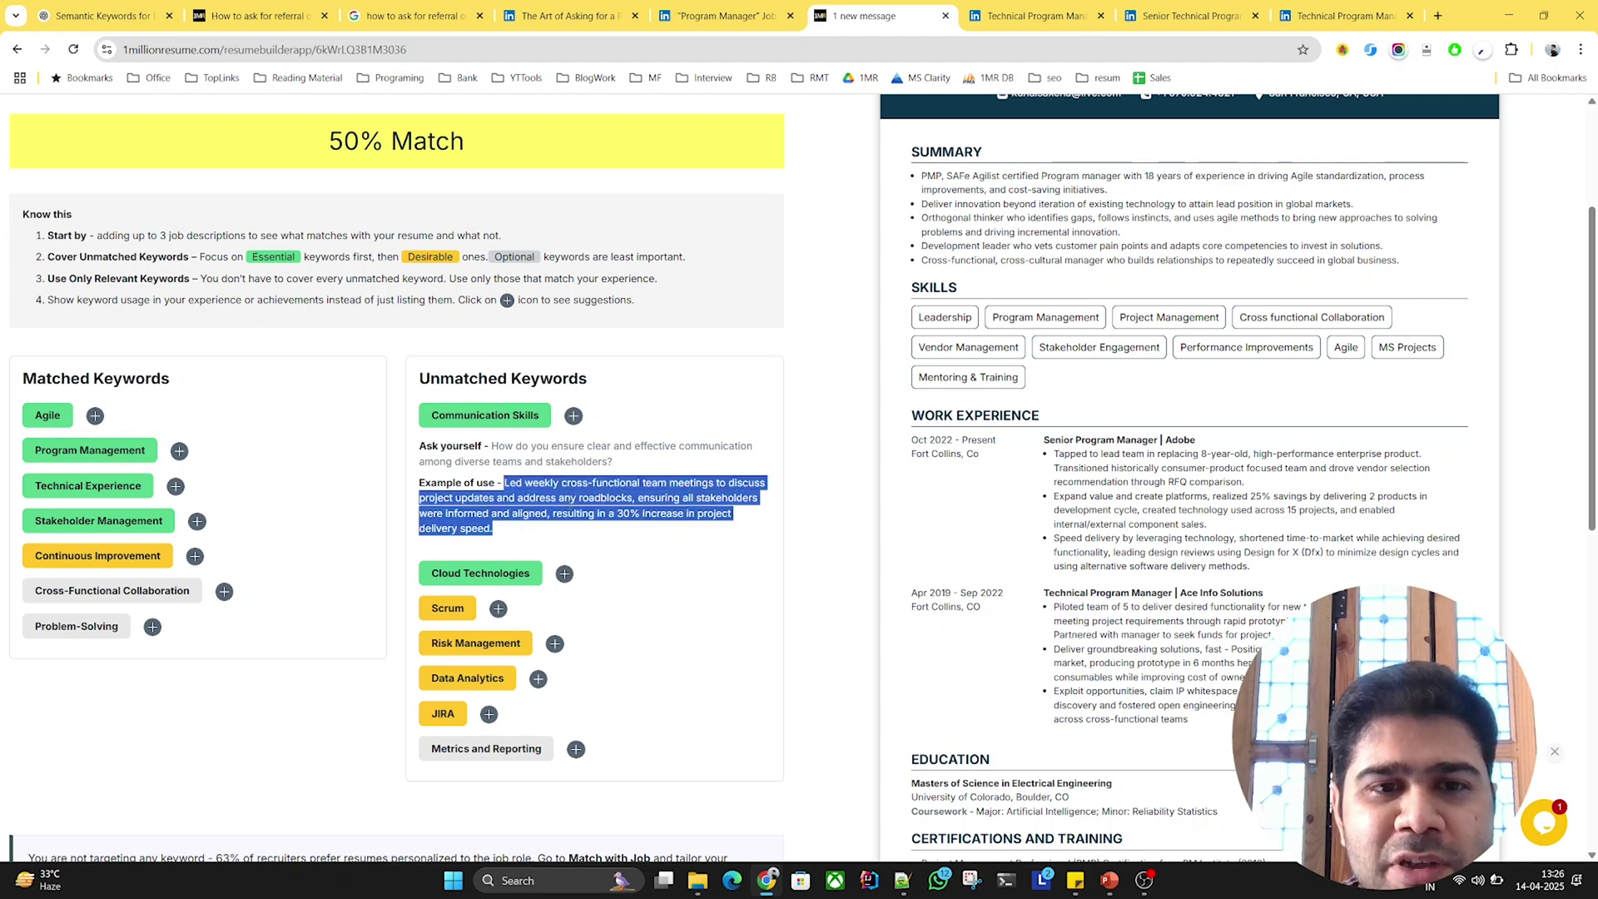
left_click(570, 508)
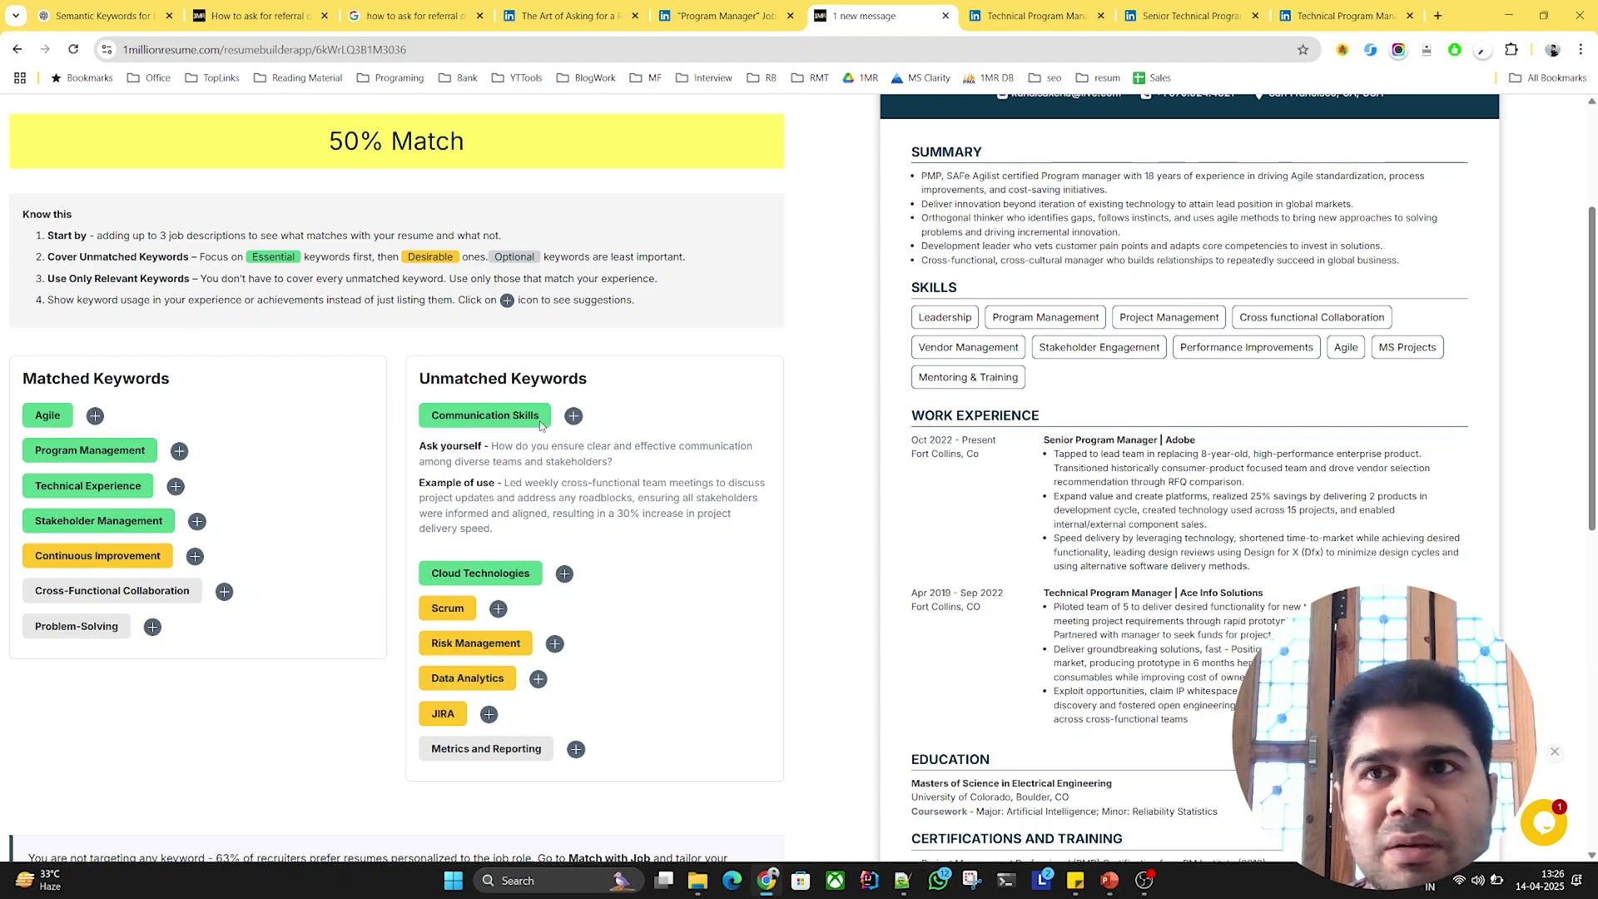
scroll(542, 426, "down", 1)
triple_click(509, 486)
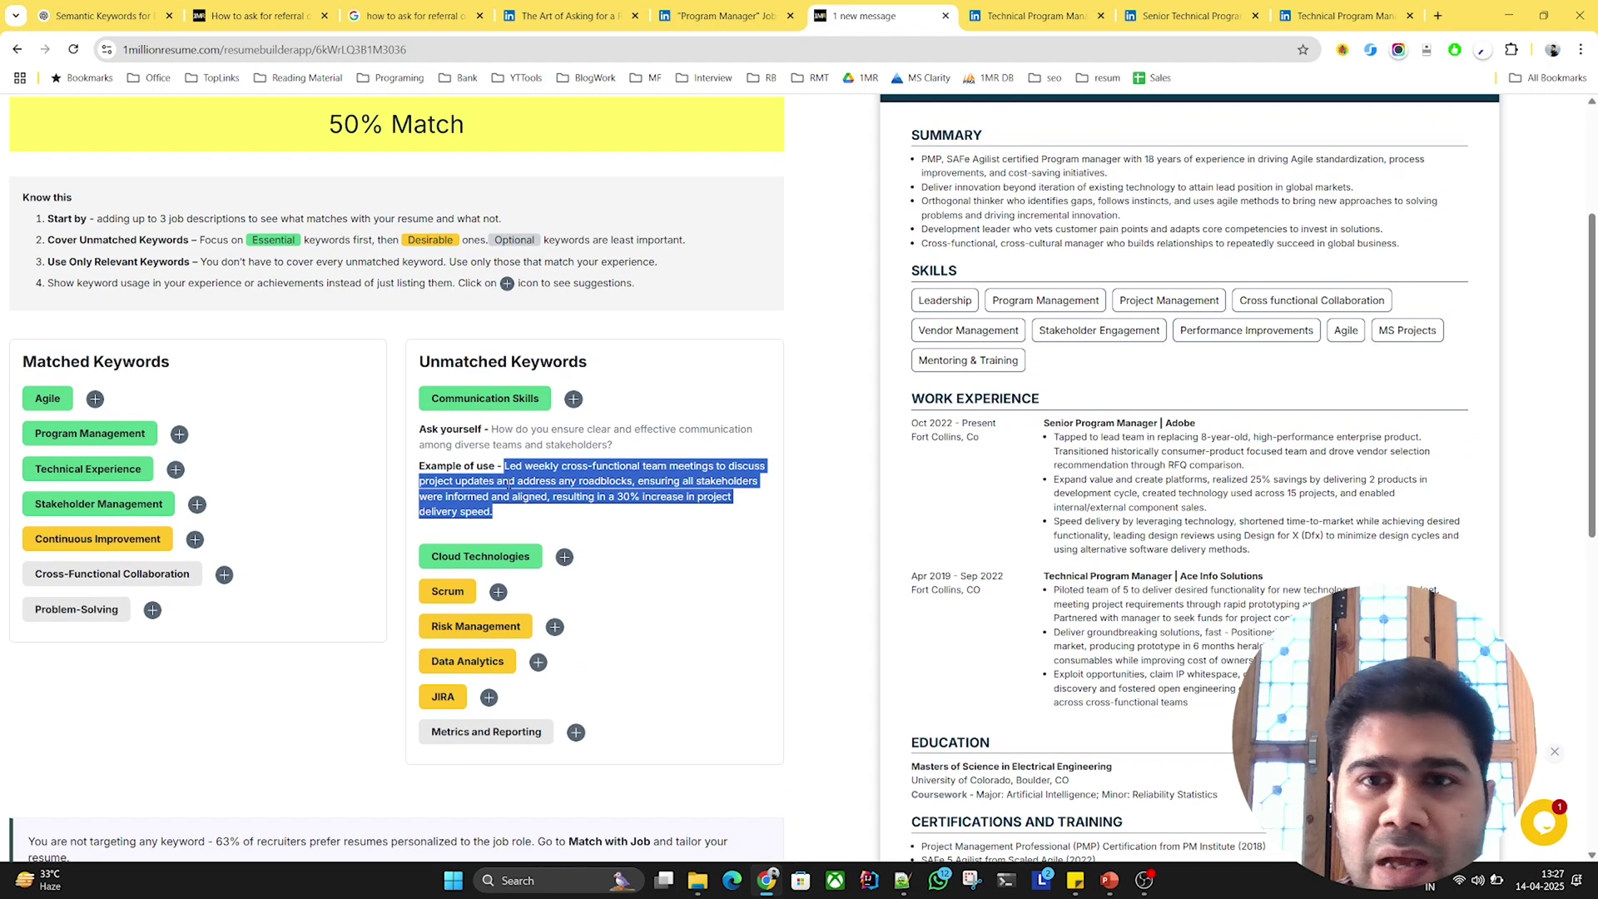
left_click(498, 467)
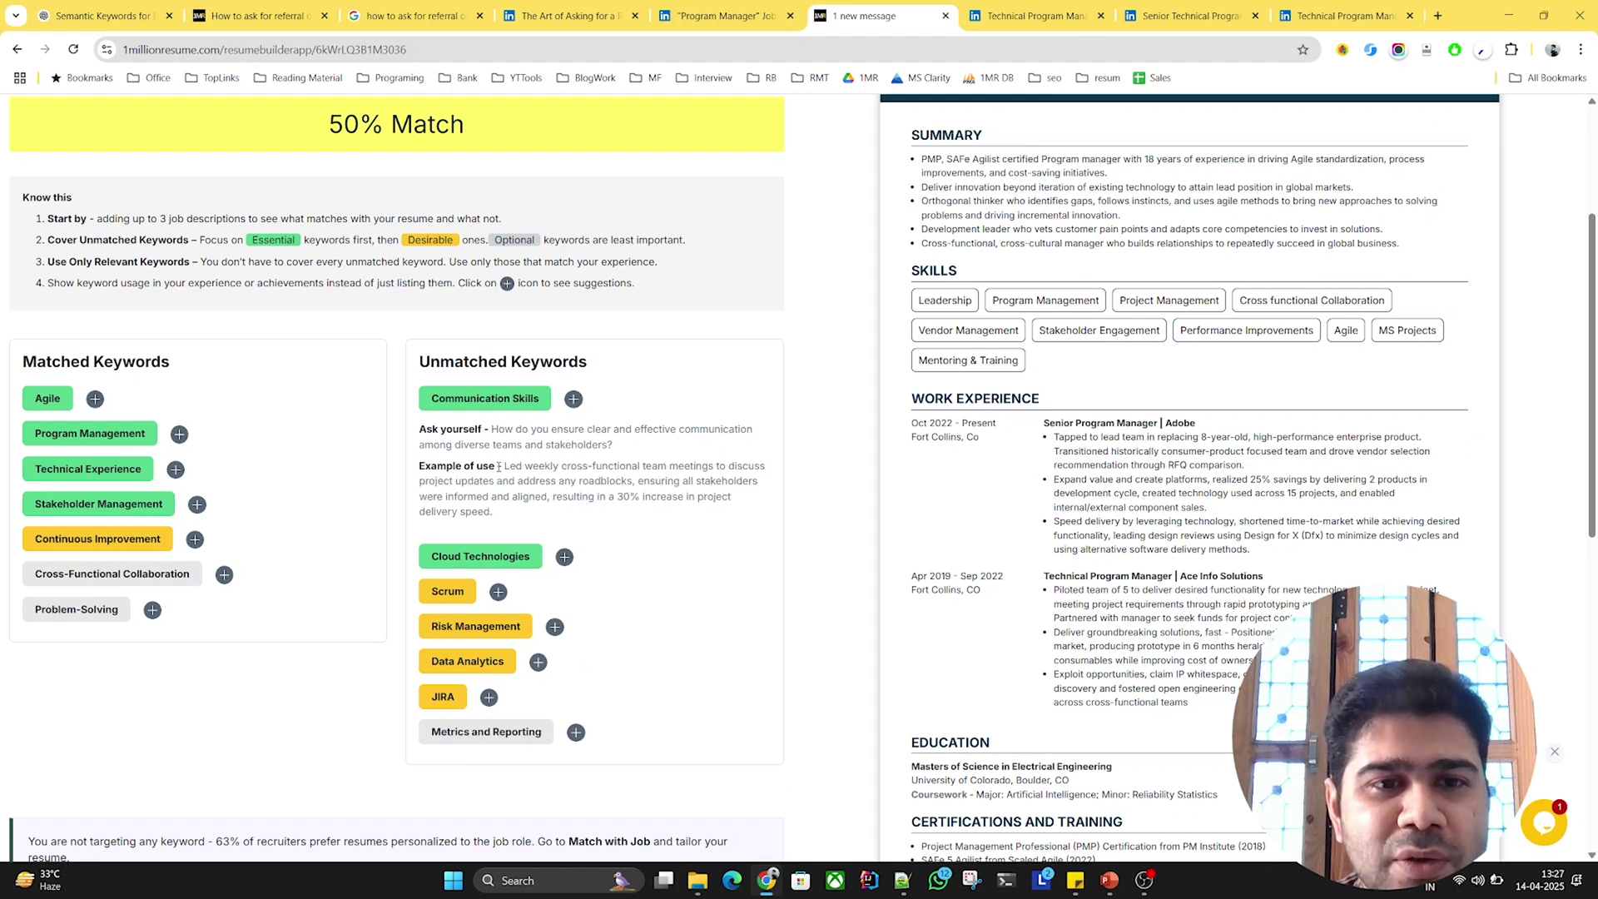
left_click_drag(501, 467, 515, 516)
key("ctrl+c")
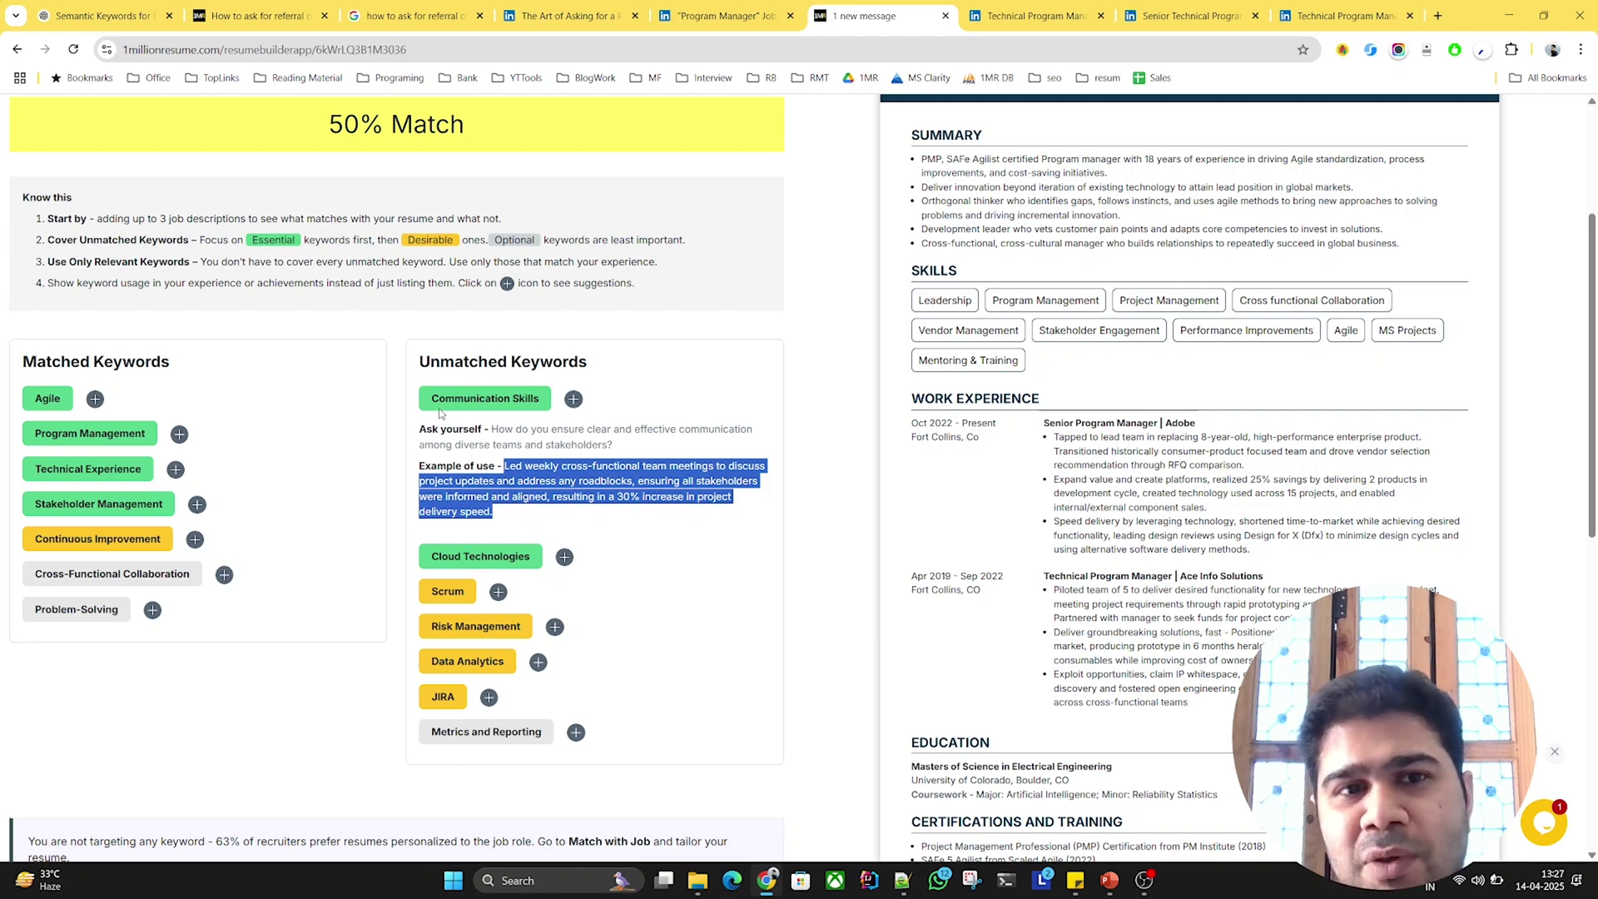
- Return to the top of the page and open the resume sections for editing
scroll(781, 410, "up", 1)
scroll(780, 409, "up", 2)
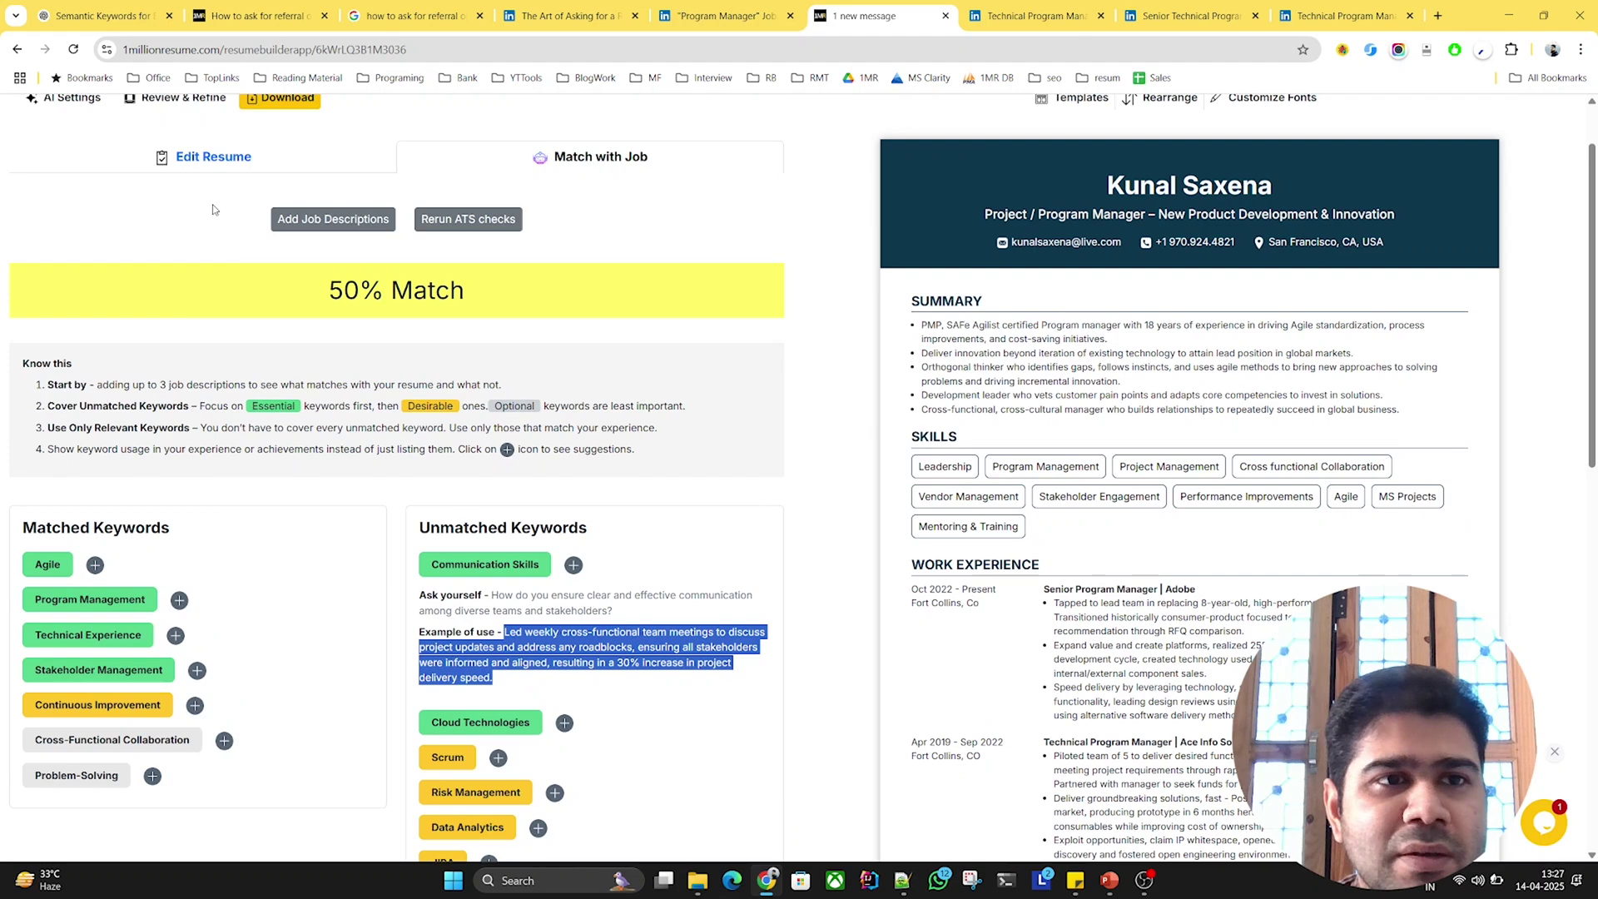
left_click(222, 163)
- Edit the Adobe Senior Program Manager role, pasting the example as a new final bullet
left_click(663, 263)
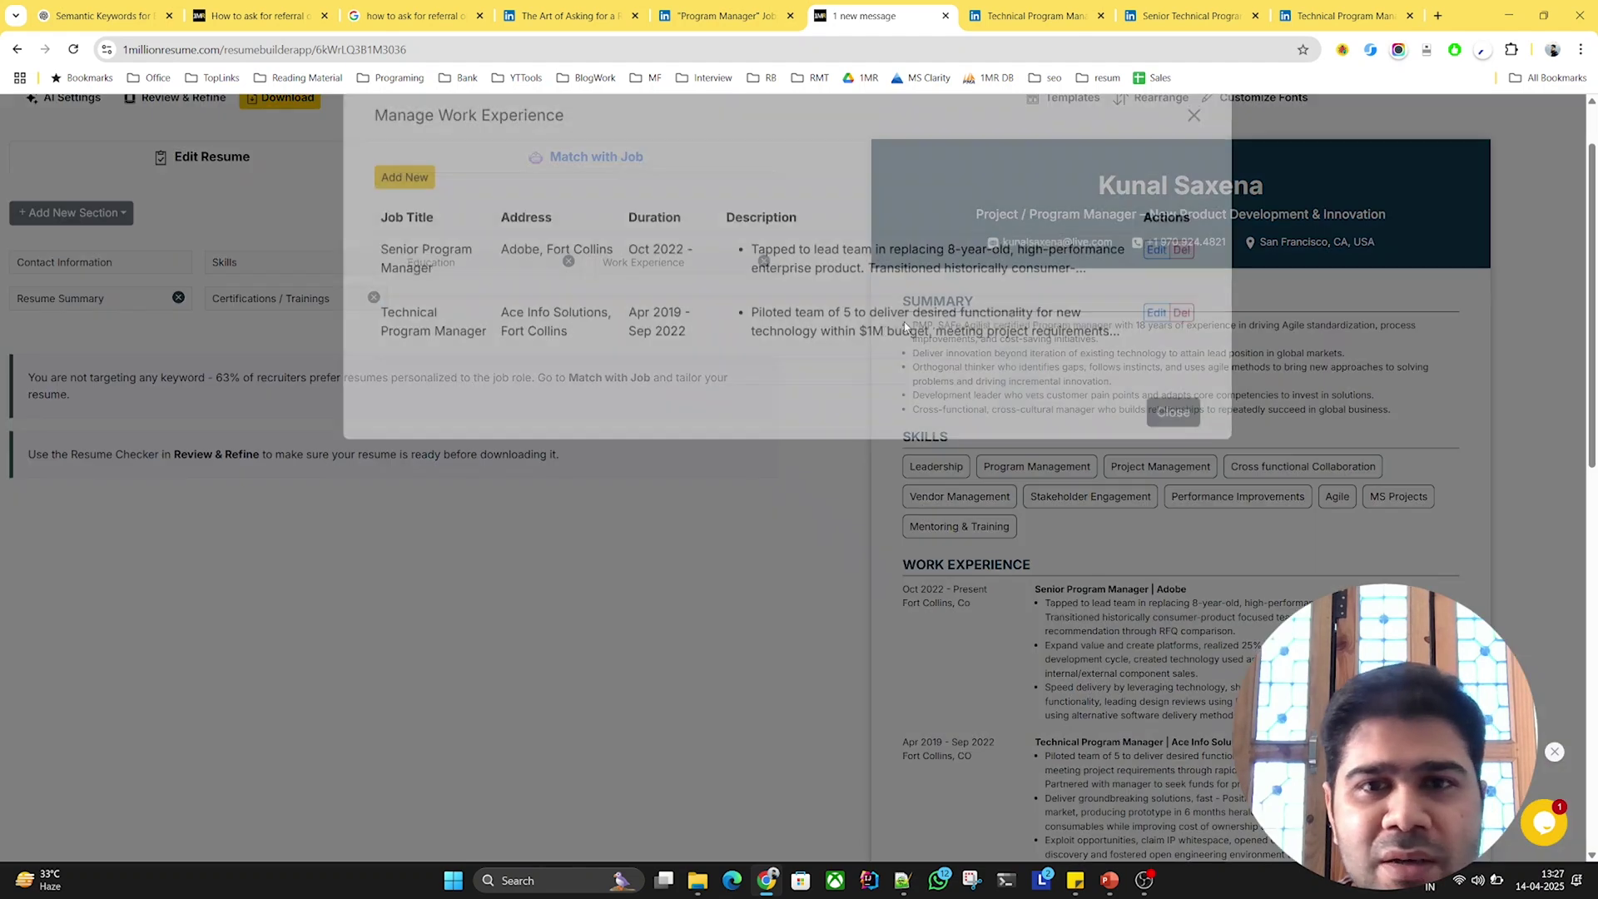
left_click(1153, 275)
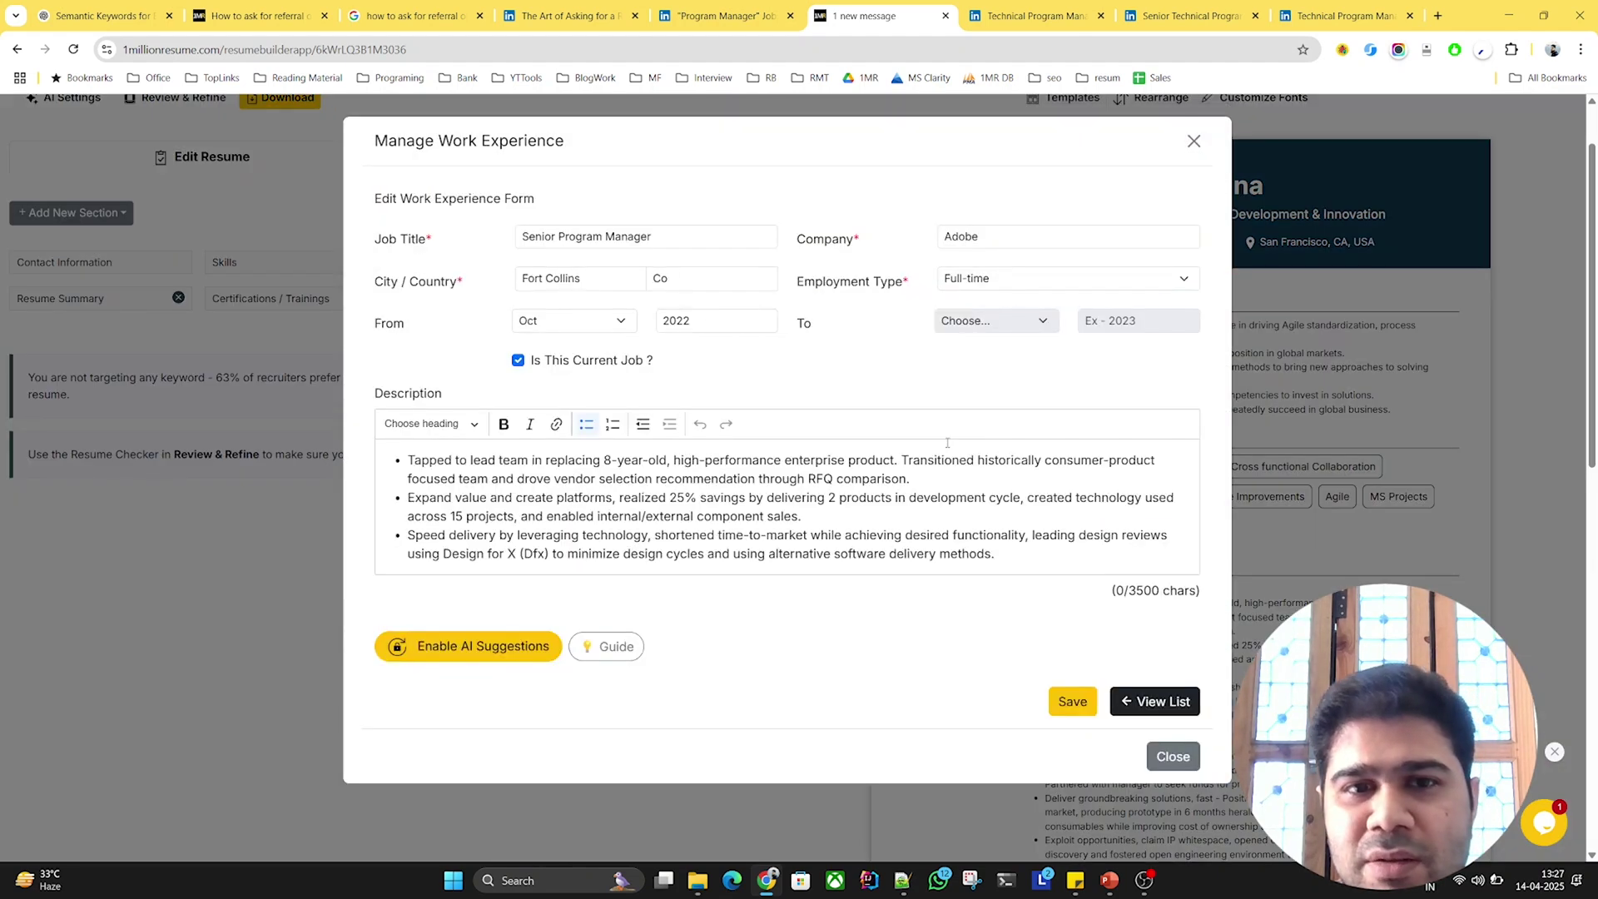
left_click(1010, 554)
key("Return")
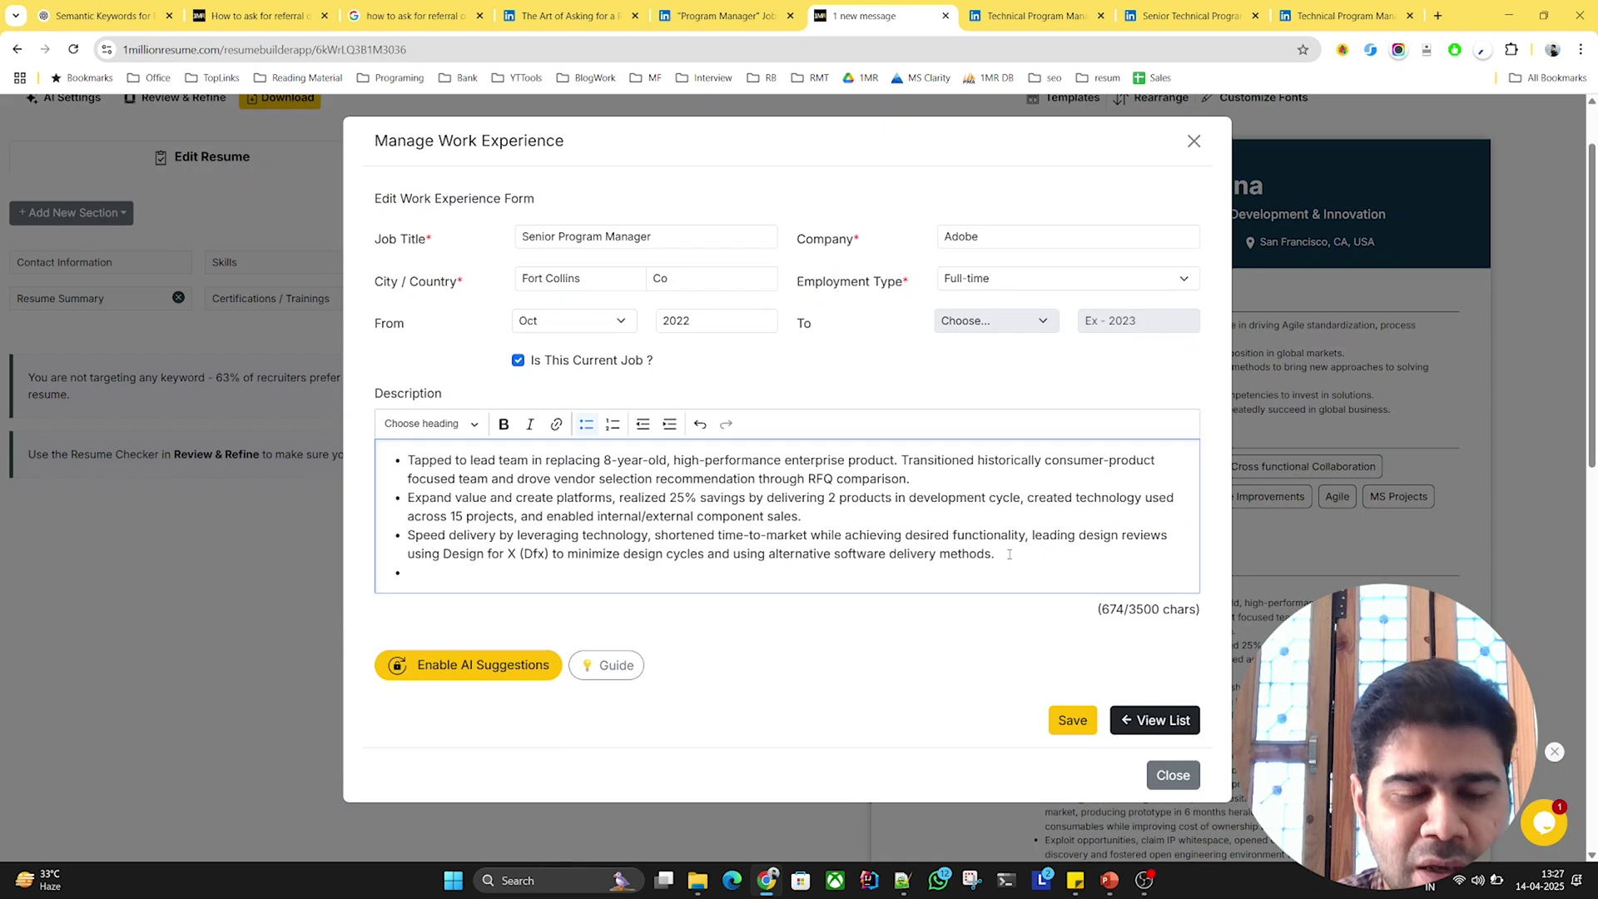
key("ctrl+v")
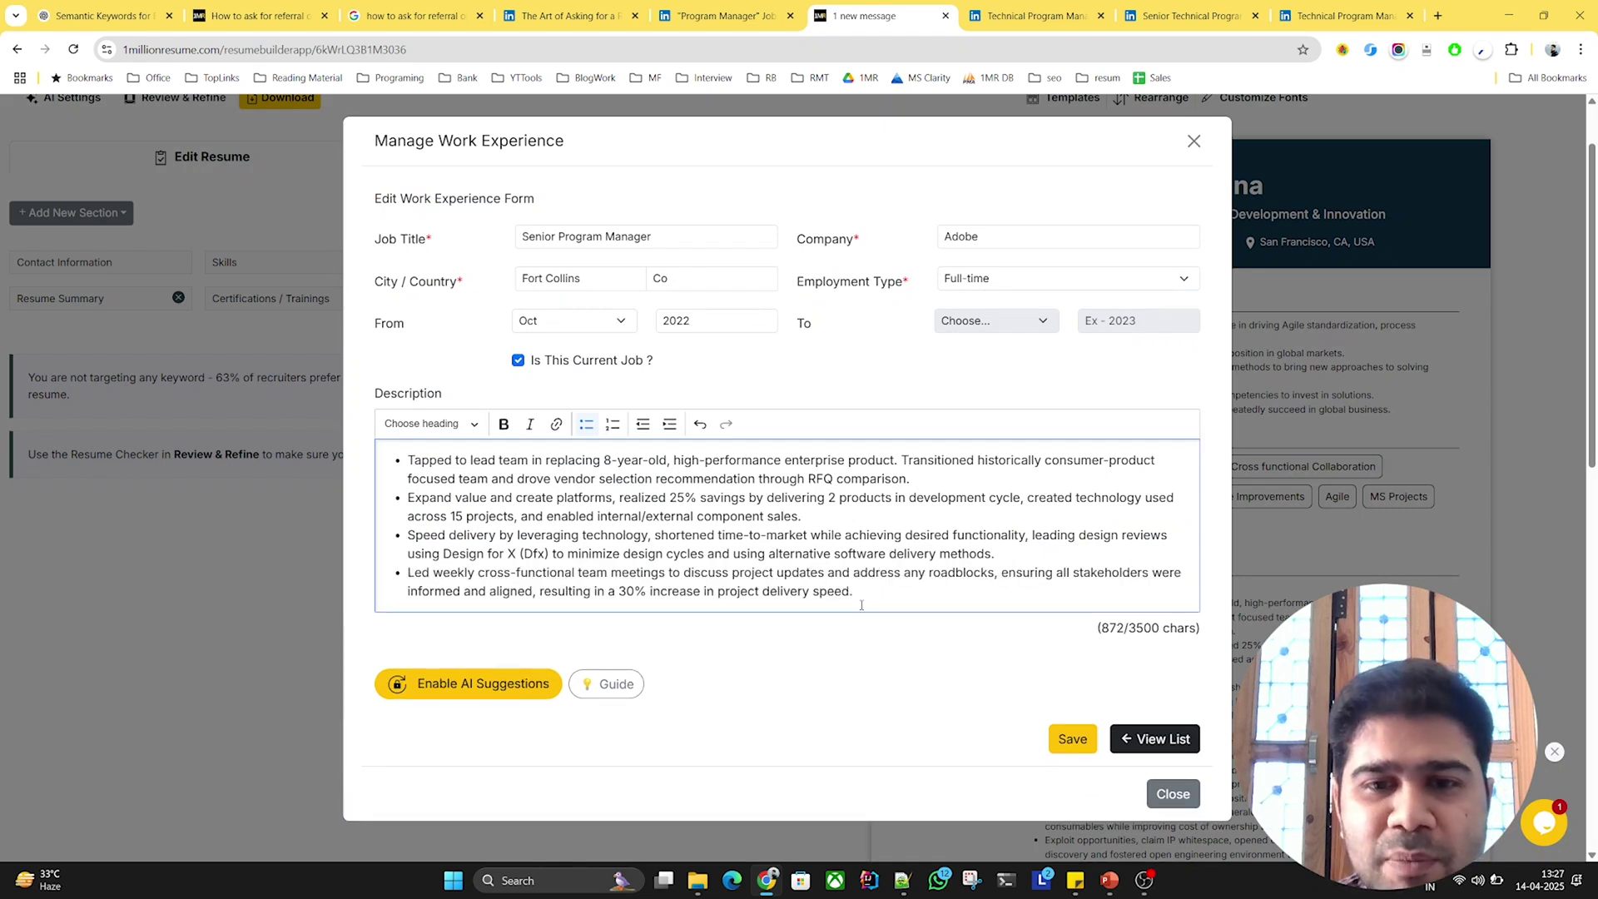
- Reword the bullet to say it communicated updates to stakeholders and management
left_click_drag(860, 591, 402, 575)
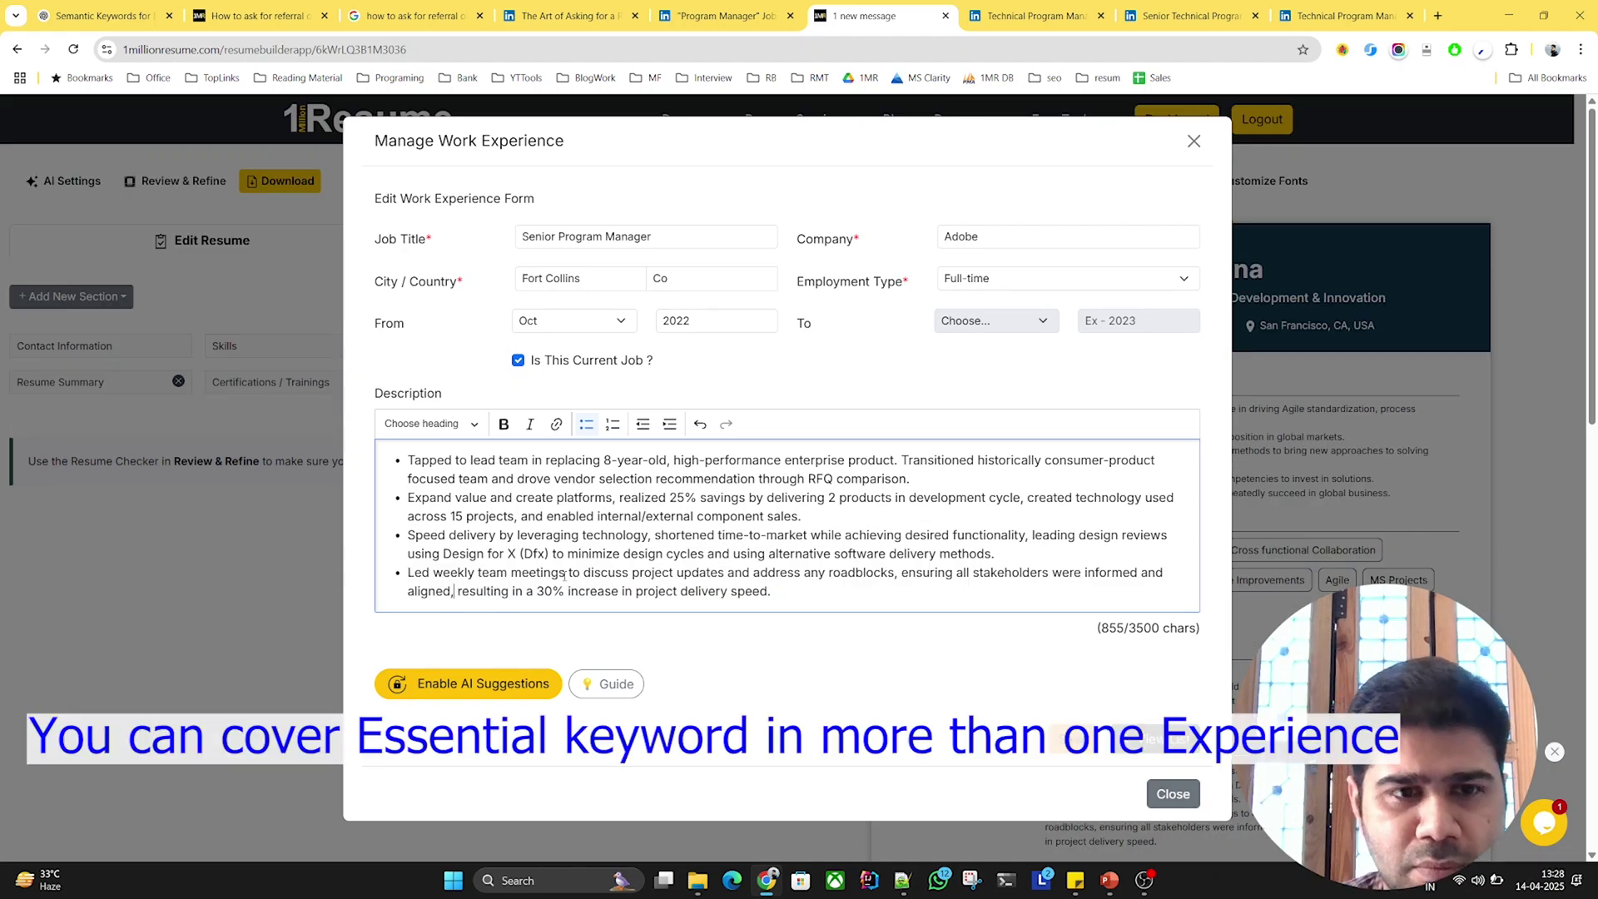
type("communicate")
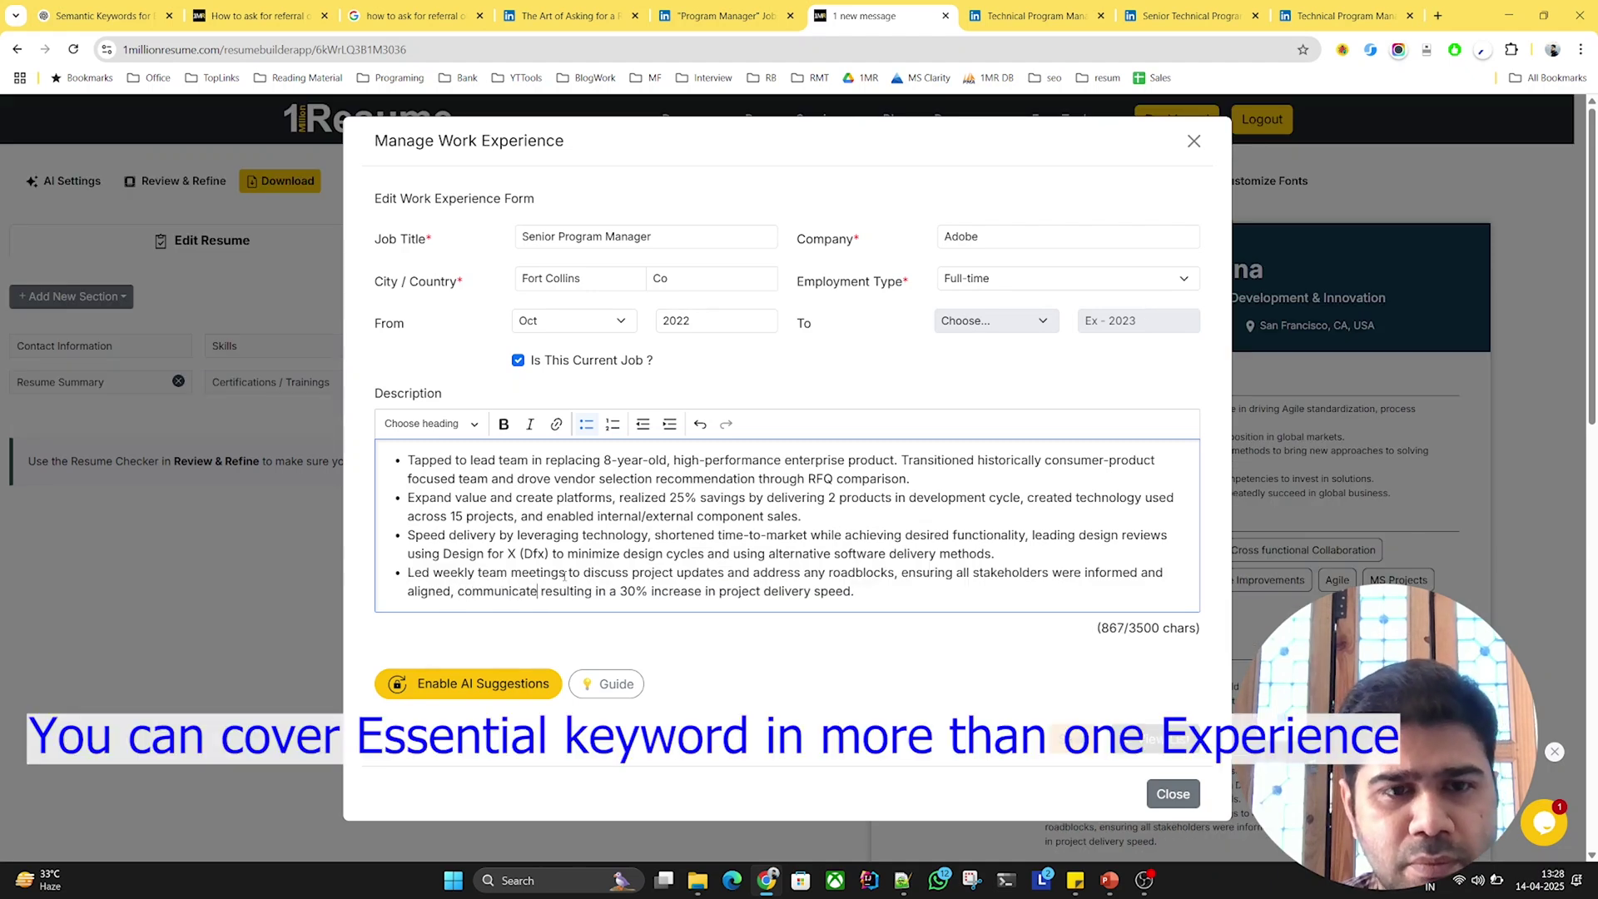
type("d ")
type("updates to stakeho")
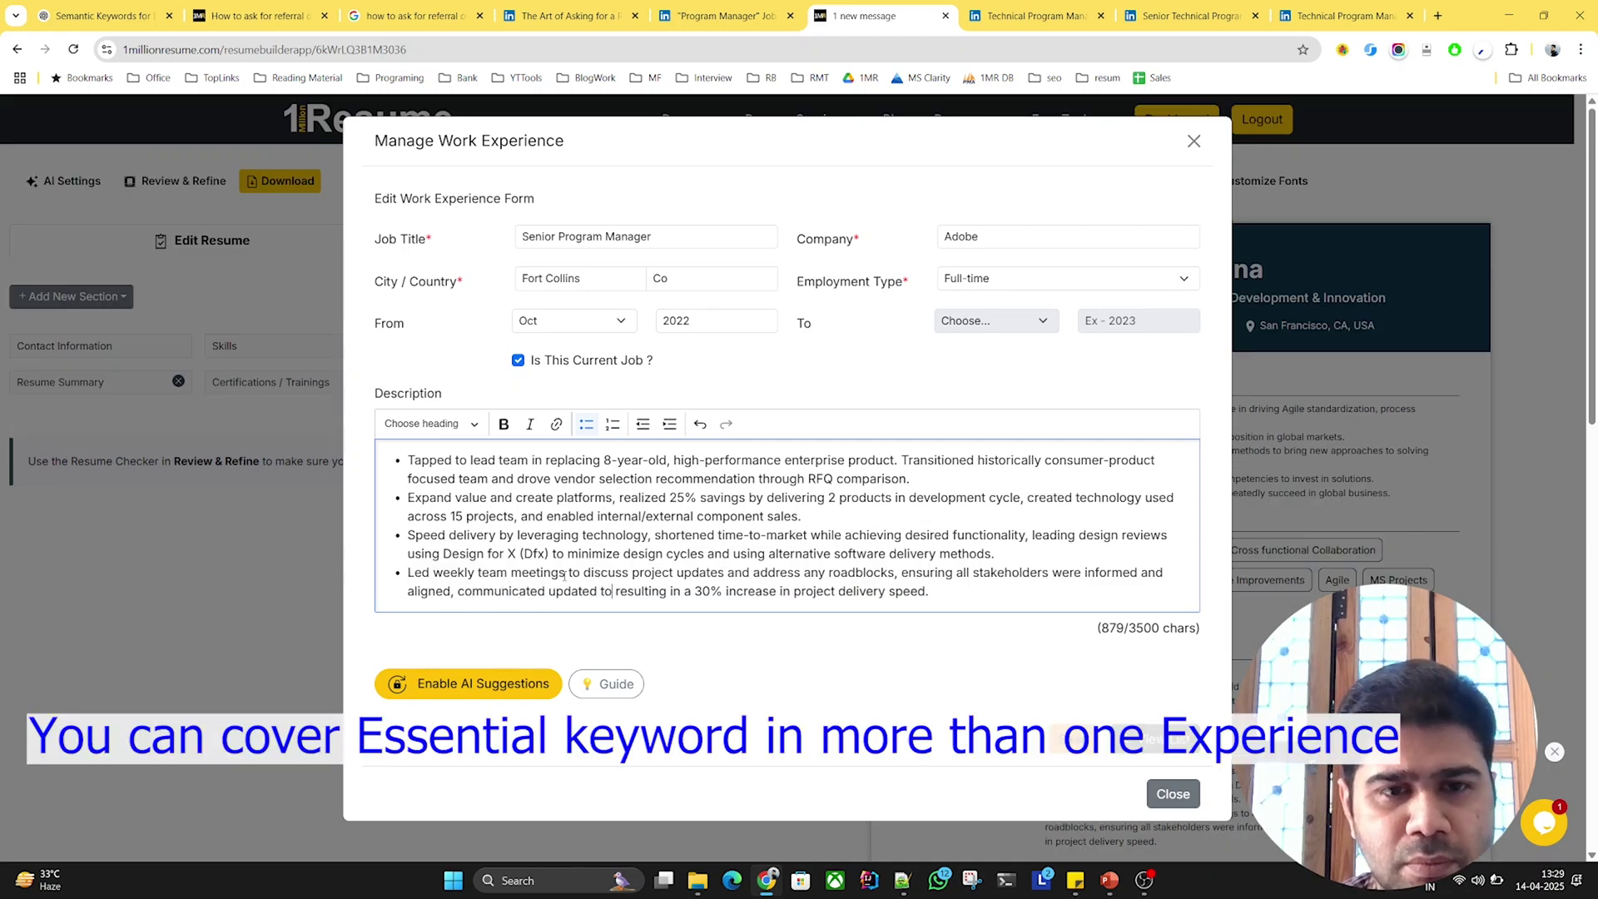
type("lders and management")
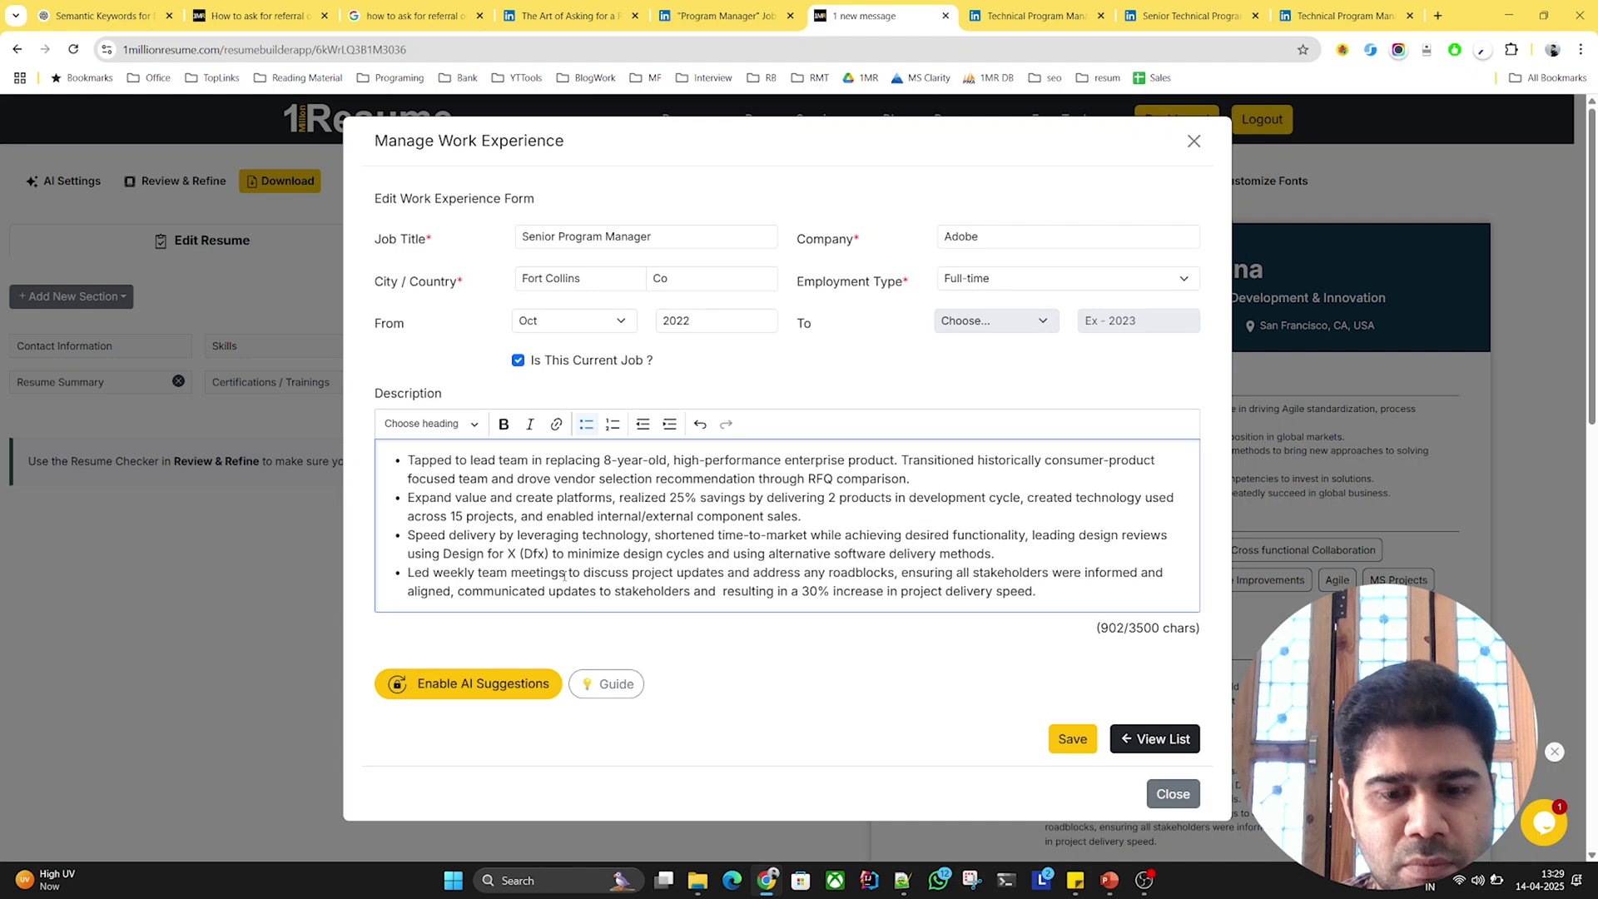
key("ctrl+shift+Left")
key("ctrl+shift+Left")
key("ctrl+shift+Left")
key("ctrl+shift+Left")
key("ctrl+shift+Left")
key("ctrl+shift+Left")
key("ctrl+shift+Left")
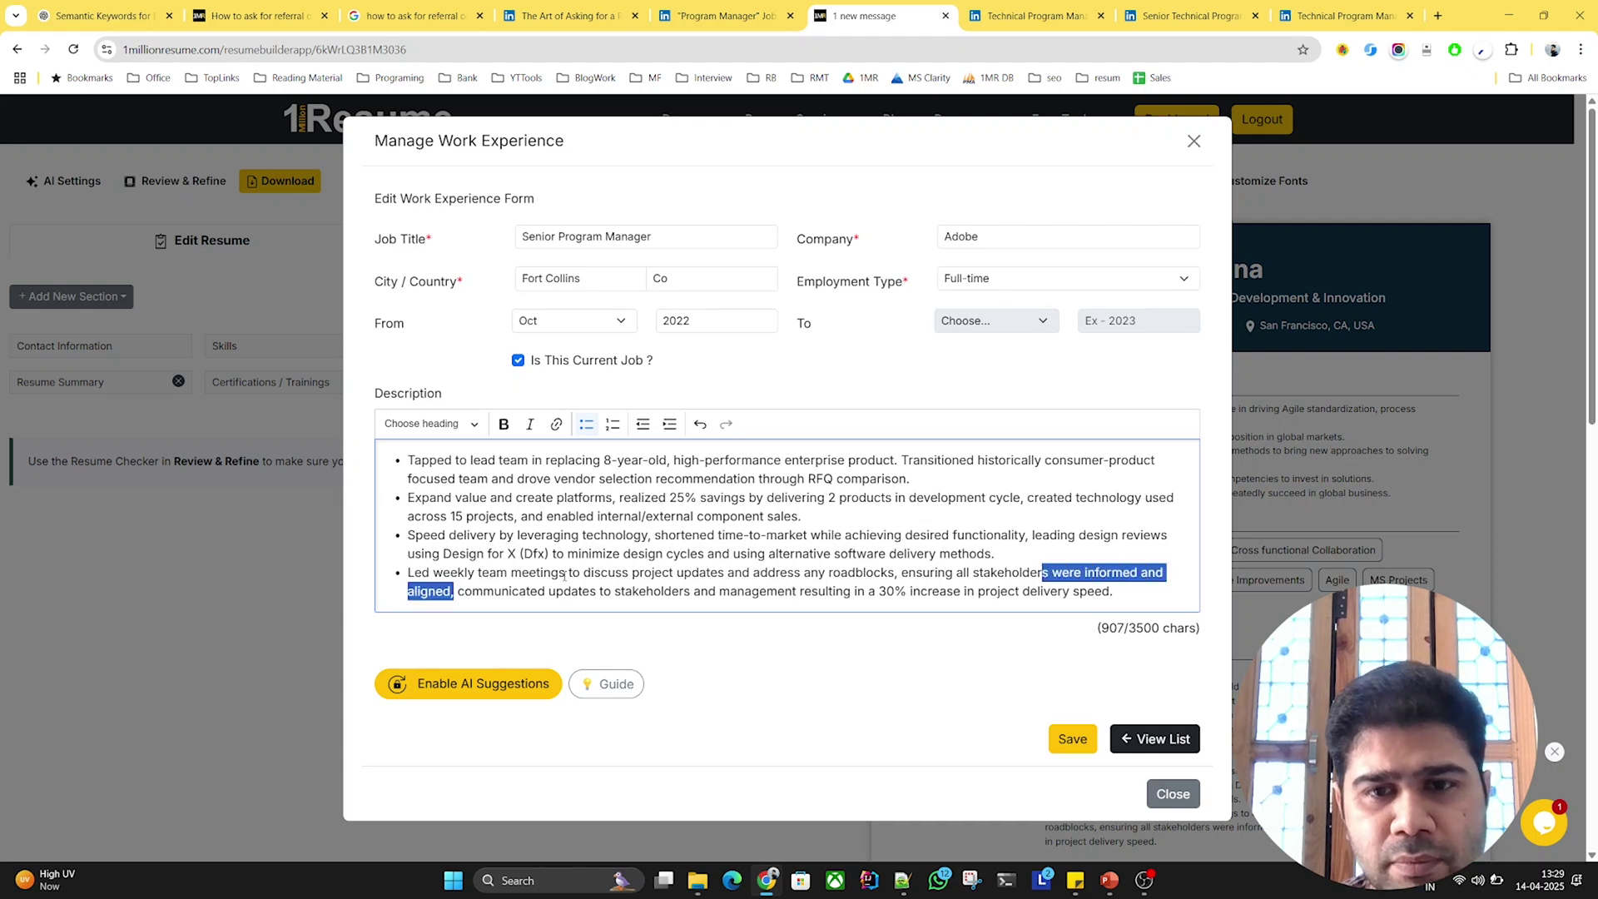
key("BackSpace")
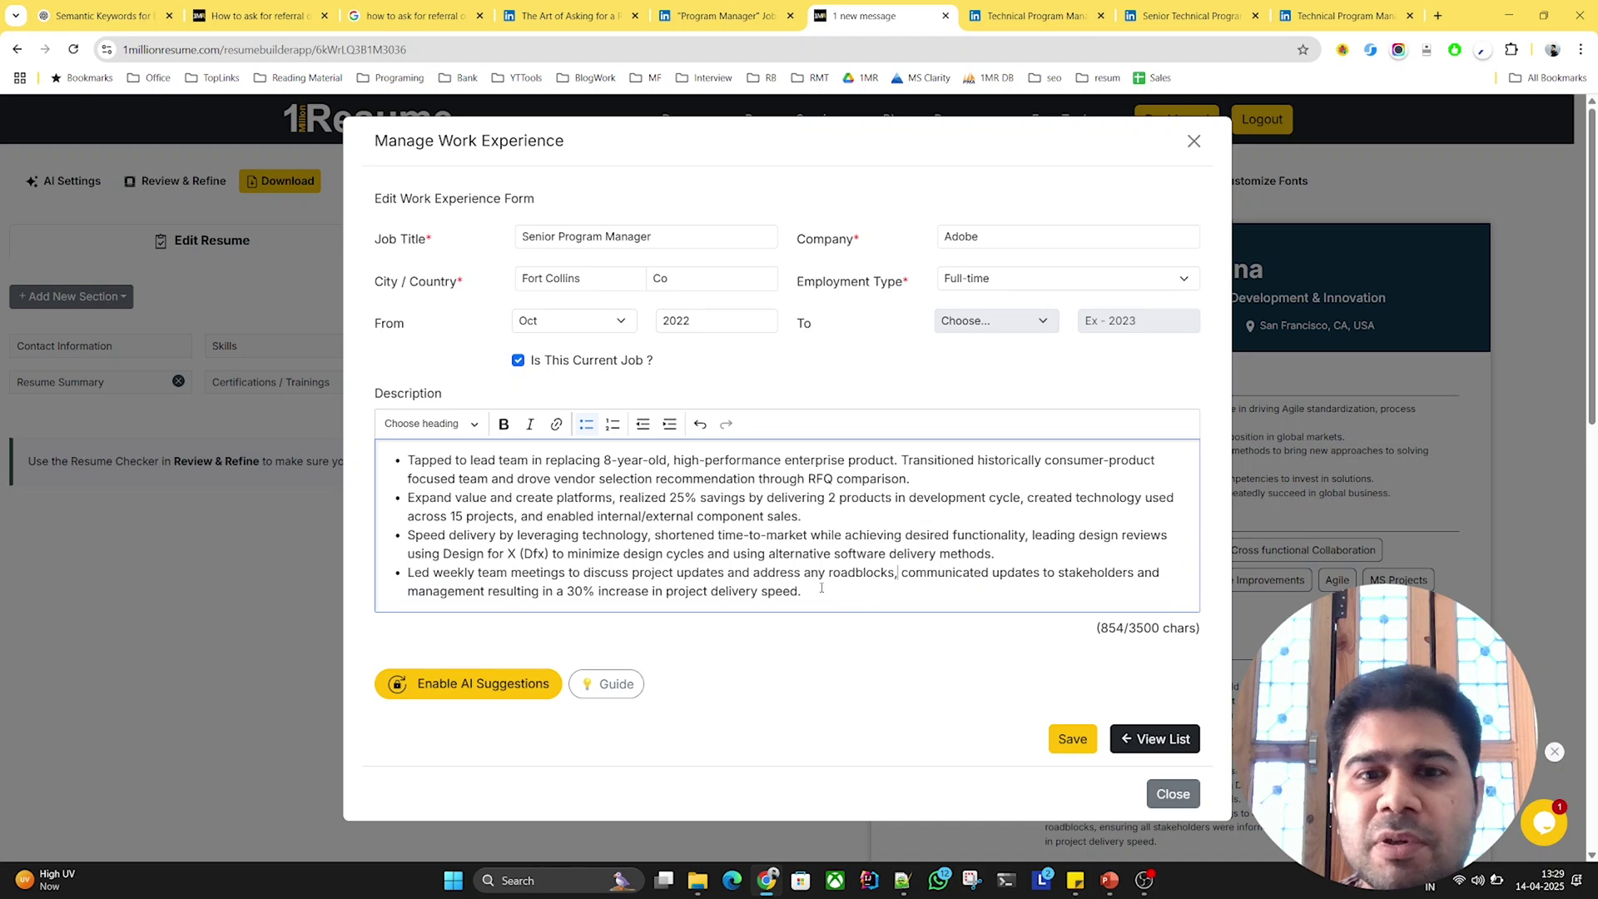
- Save the Adobe role and rerun the ATS checks against the job descriptions
left_click(1072, 739)
left_click(1190, 447)
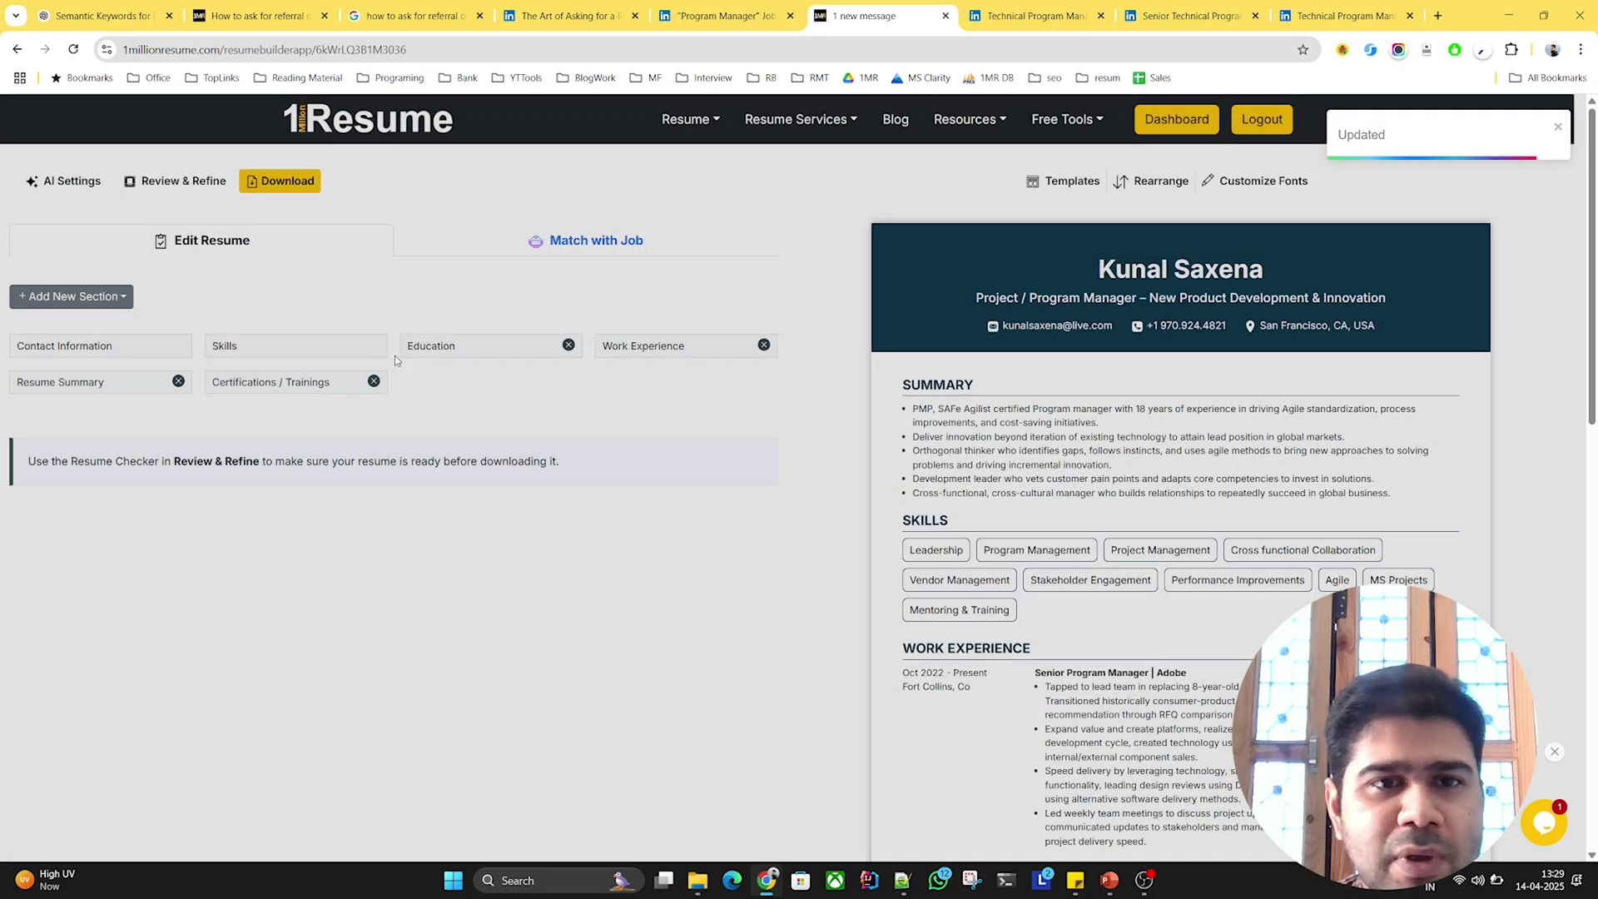
left_click(605, 241)
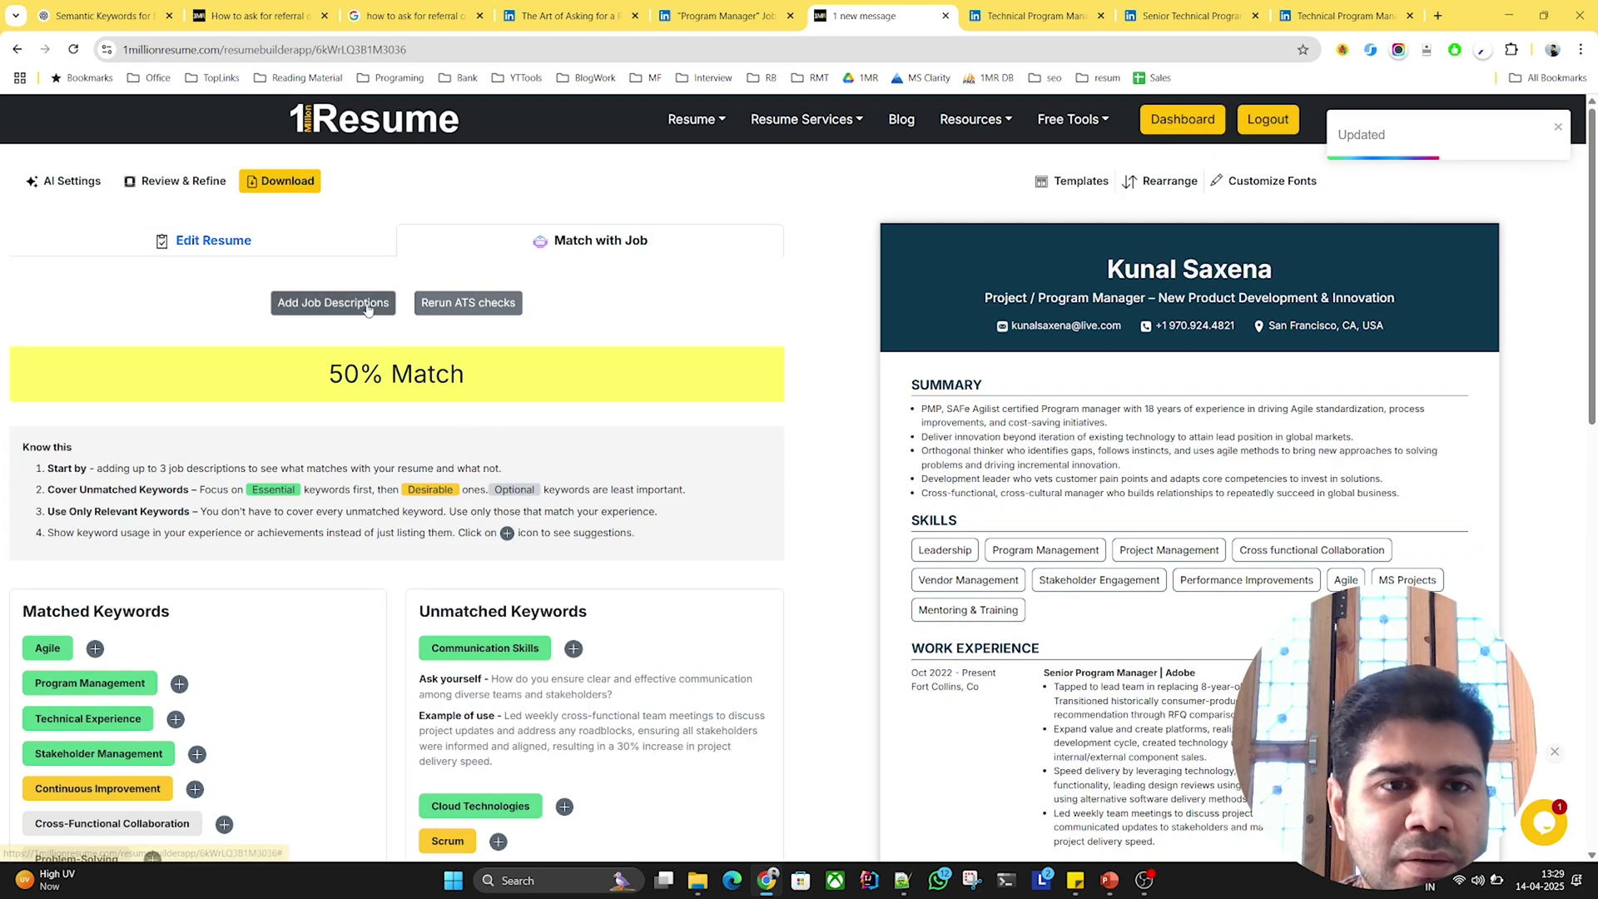
left_click(469, 305)
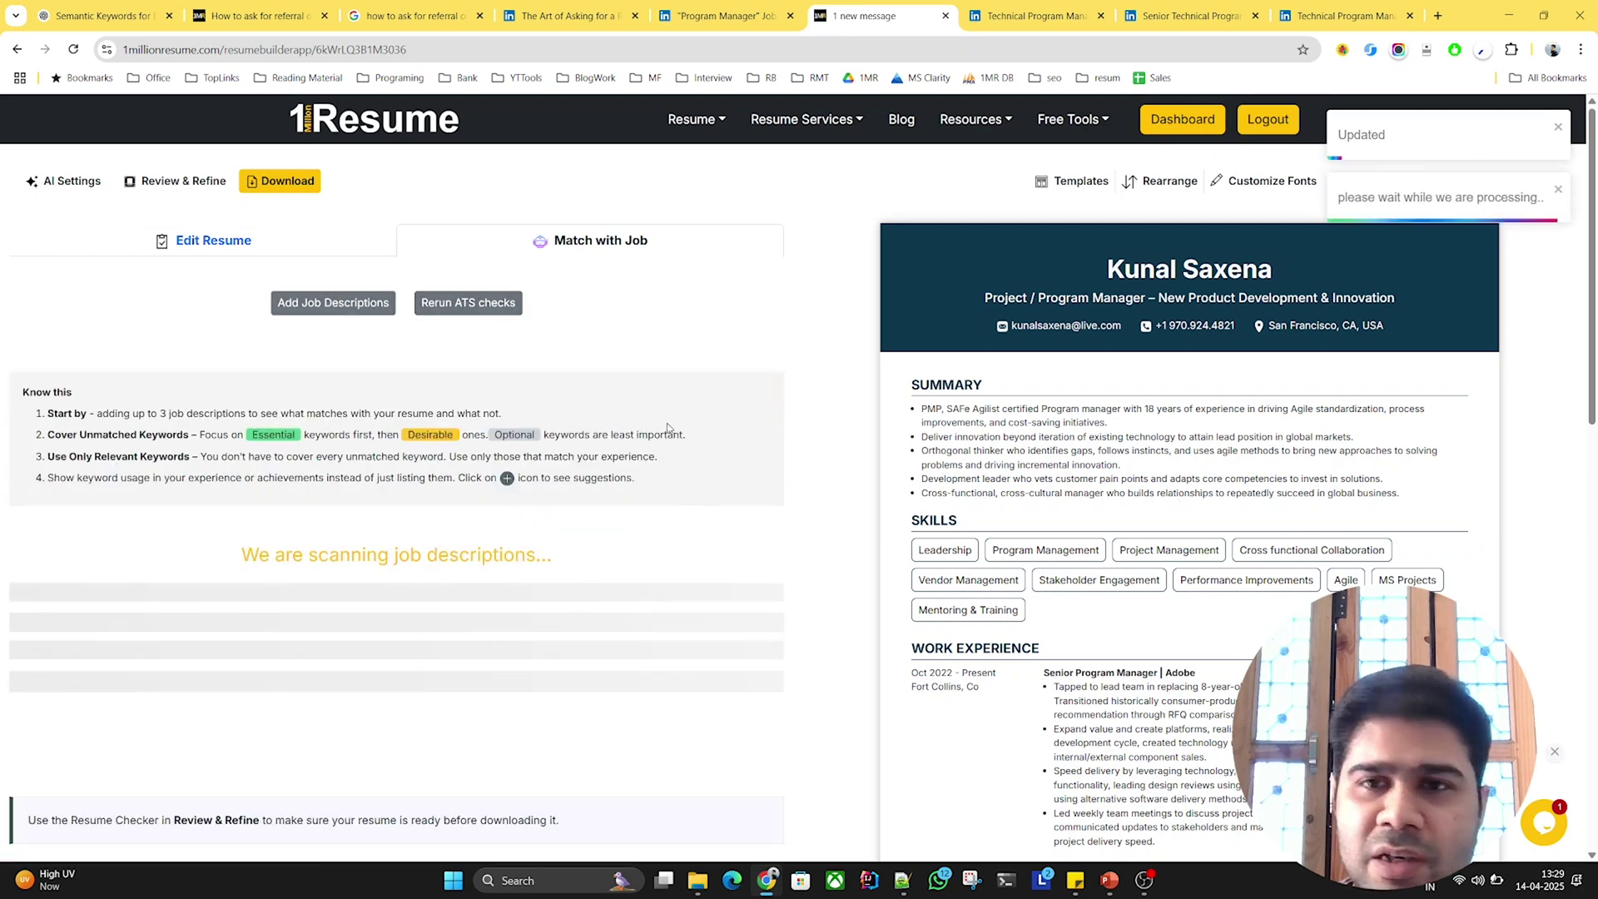
- Review the 58% result, expanding Communication Skills to see its matched phrase
scroll(667, 428, "down", 1)
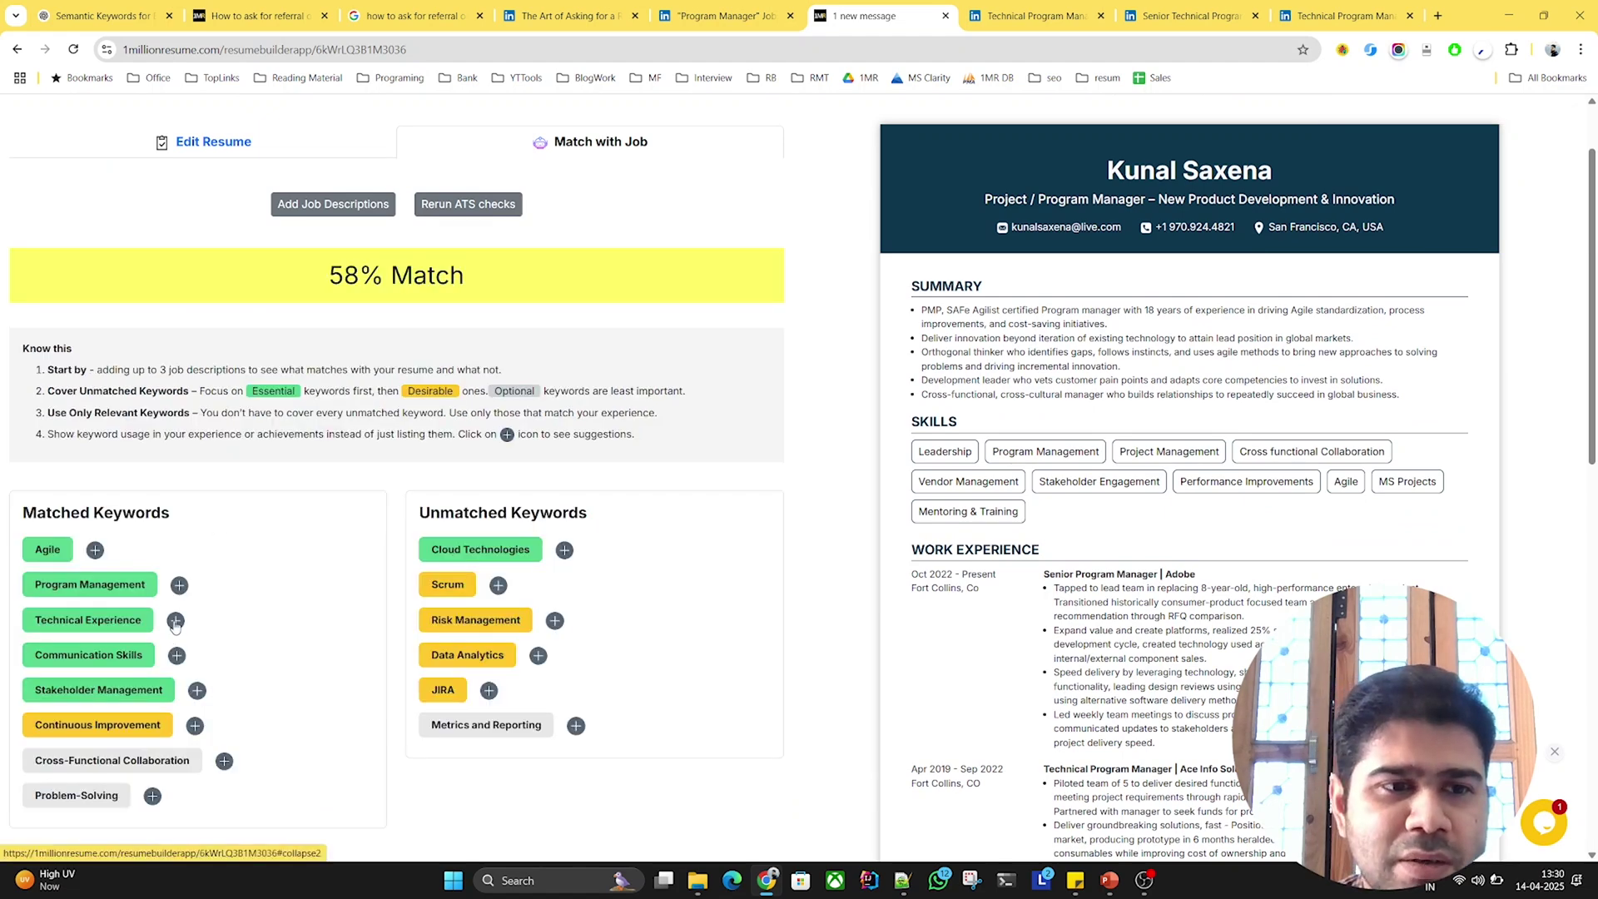
left_click(175, 658)
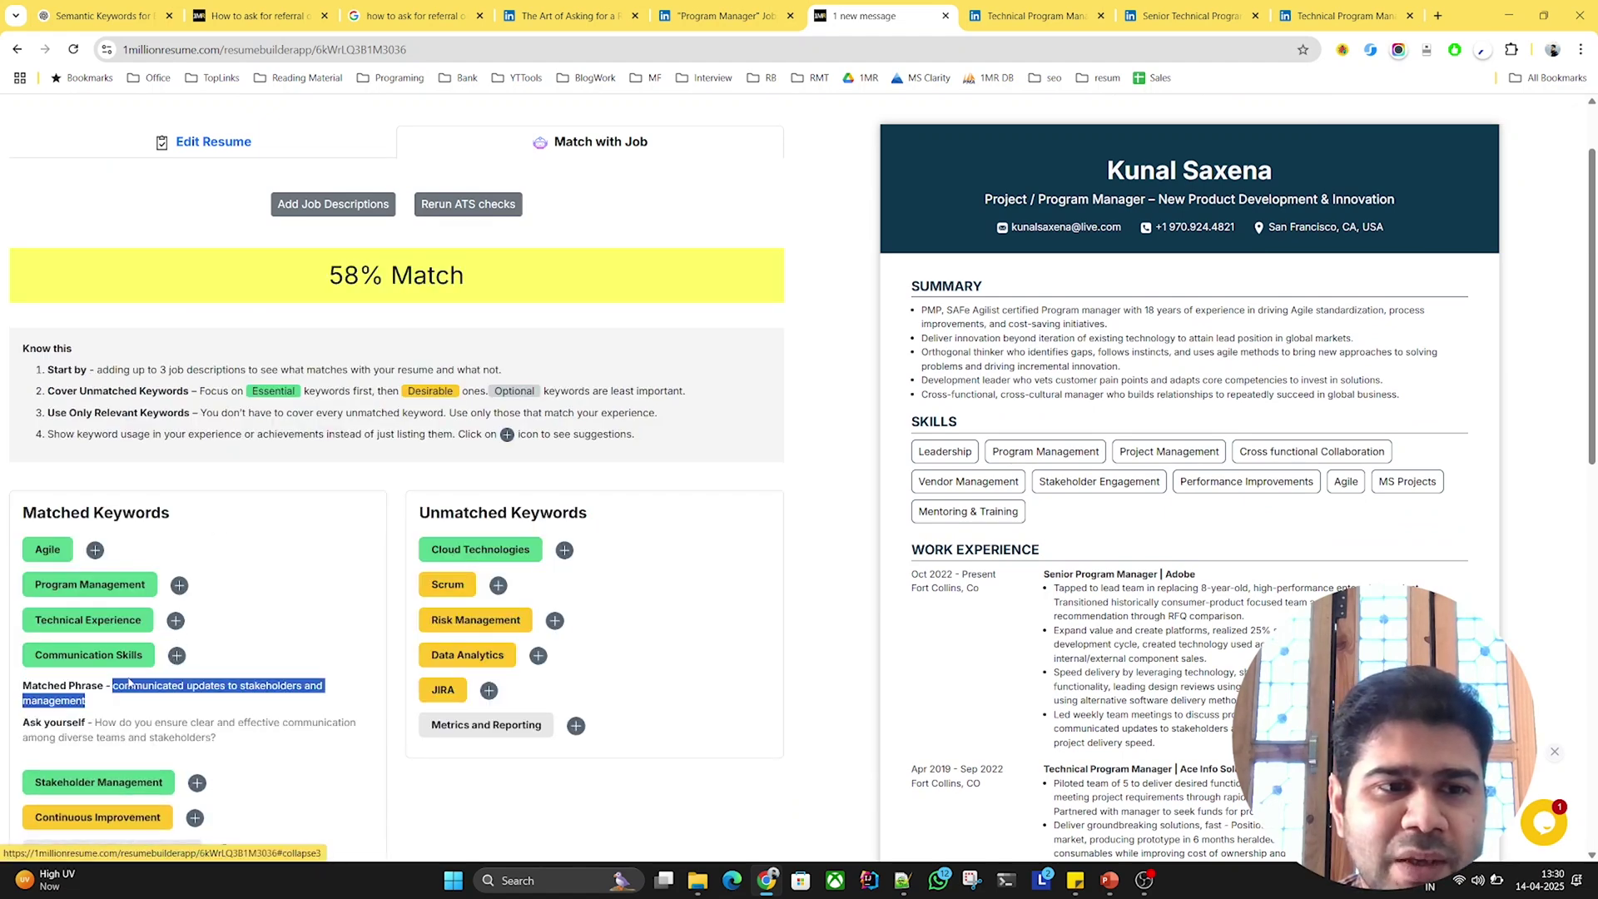
left_click(177, 657)
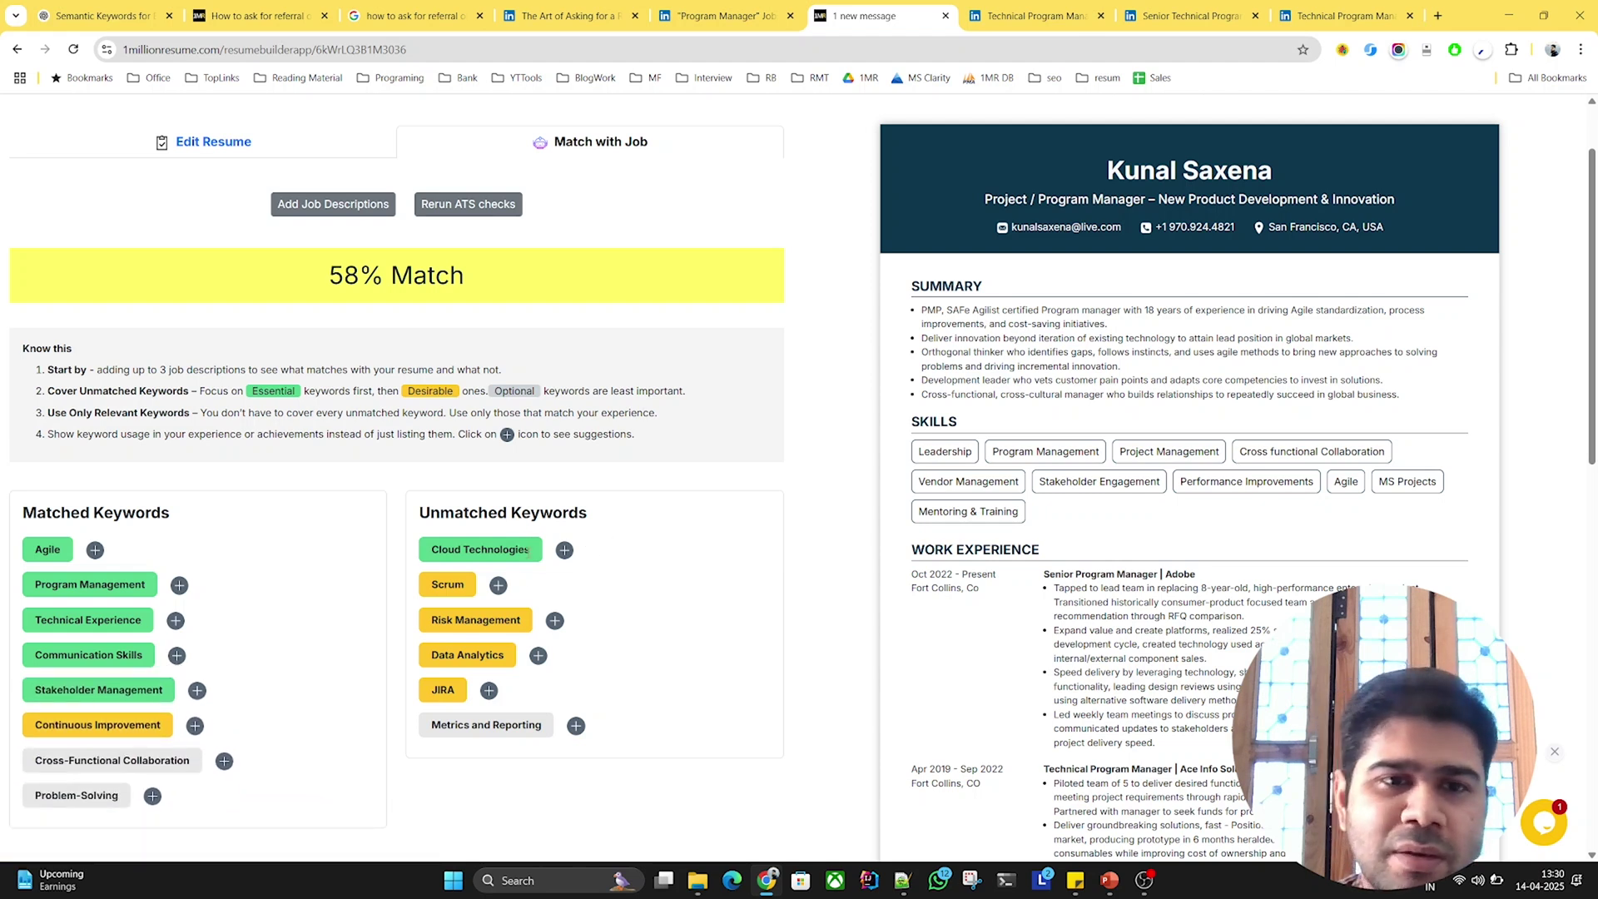
left_click_drag(433, 550, 533, 552)
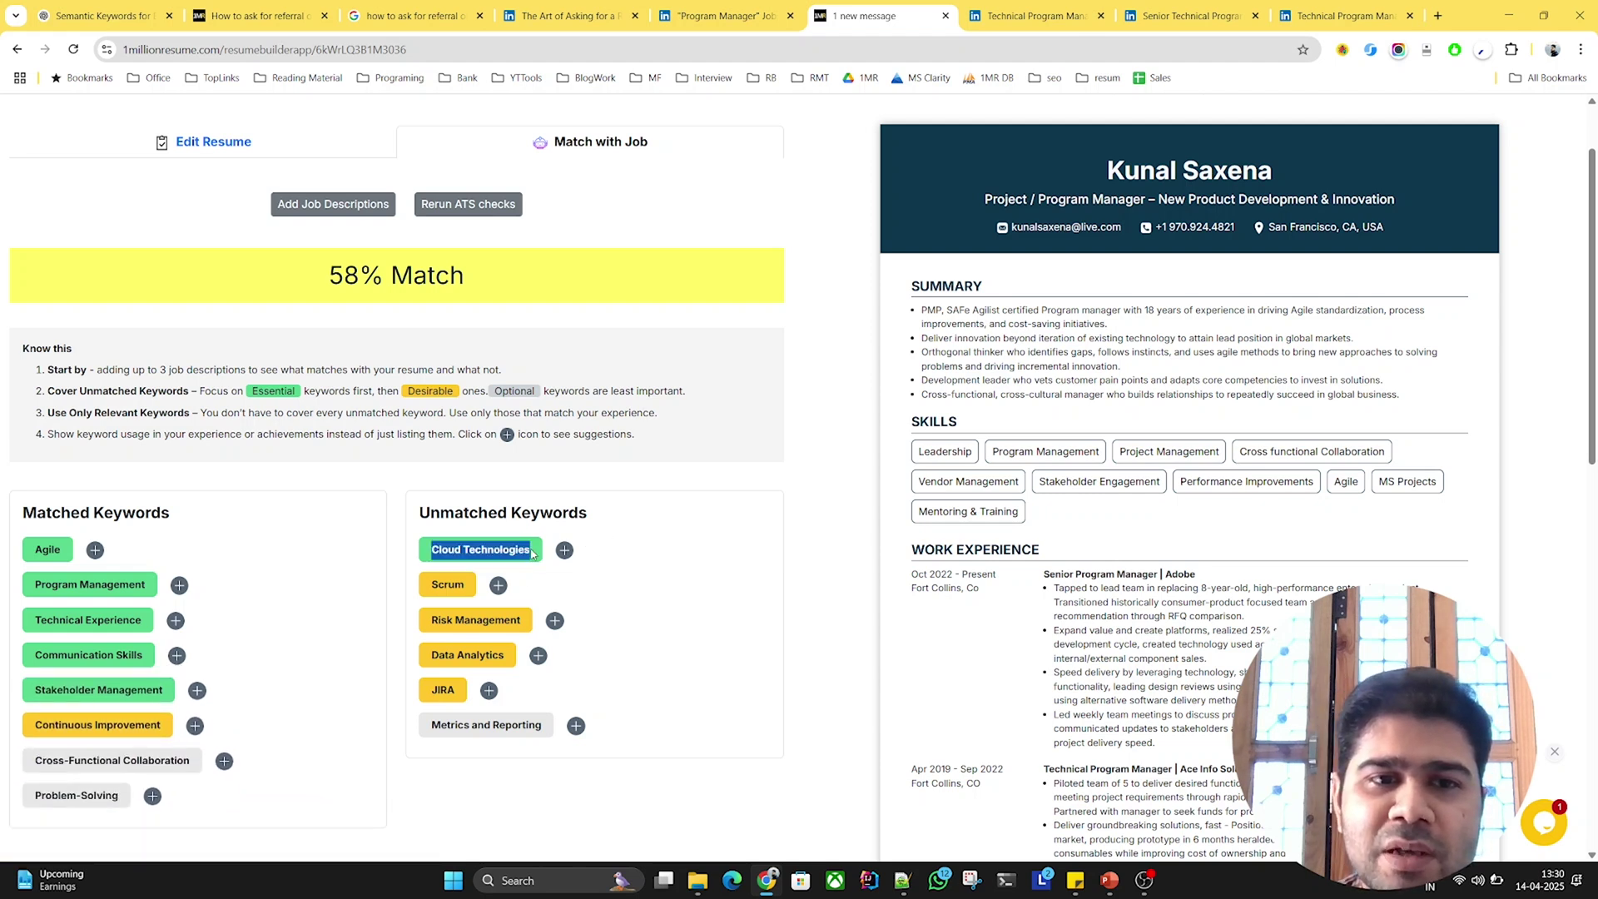
left_click_drag(432, 585, 533, 620)
left_click(725, 589)
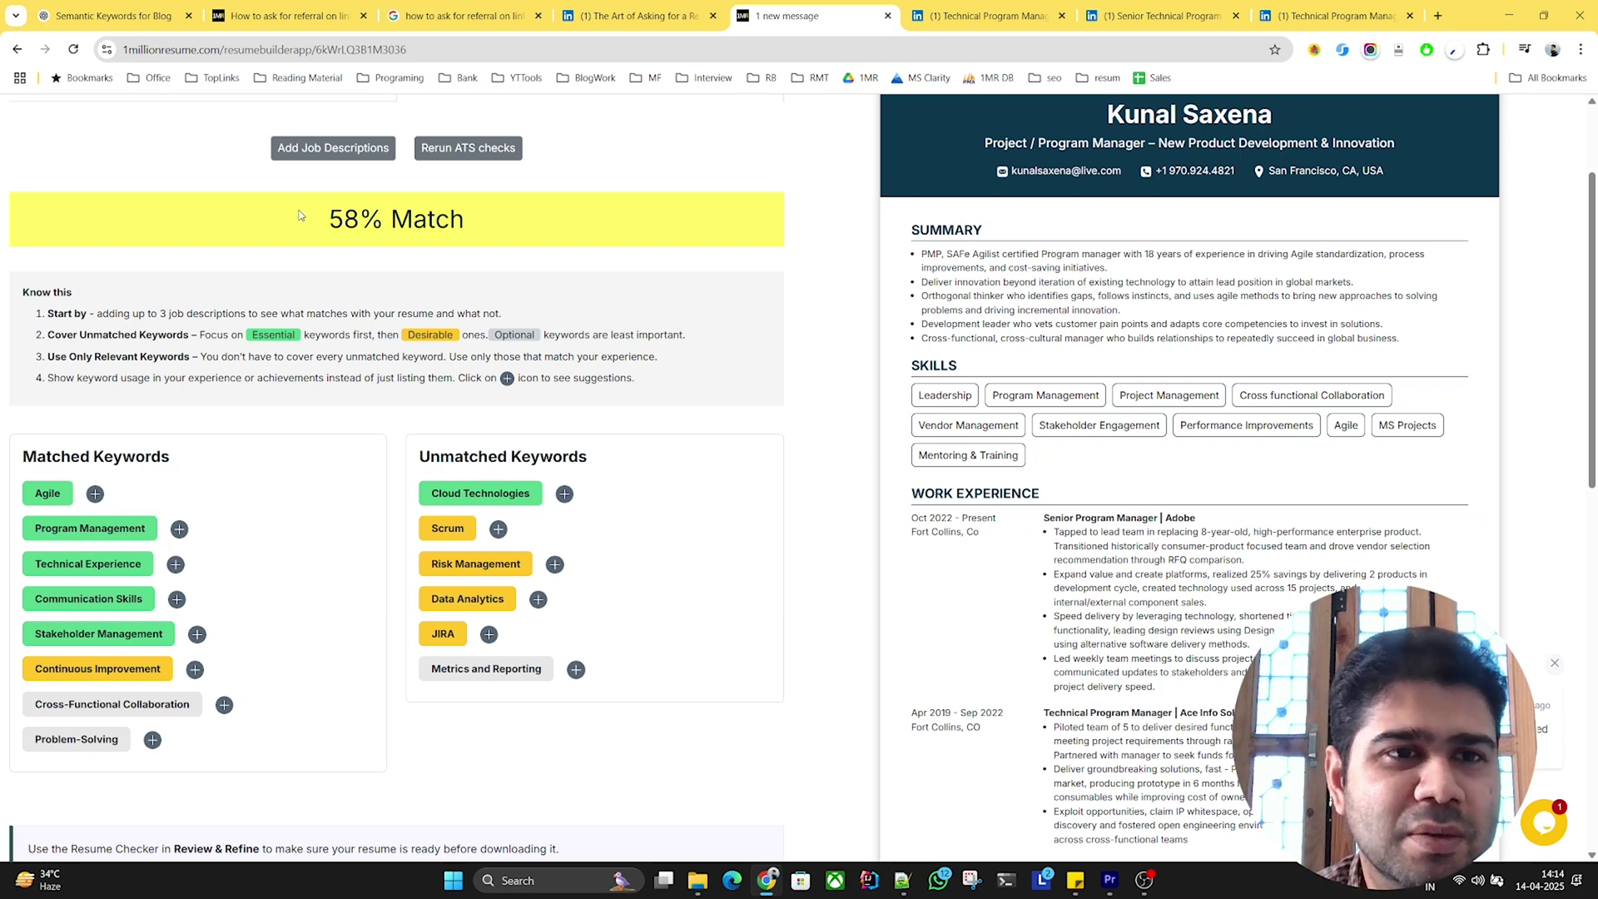
left_click_drag(331, 220, 541, 221)
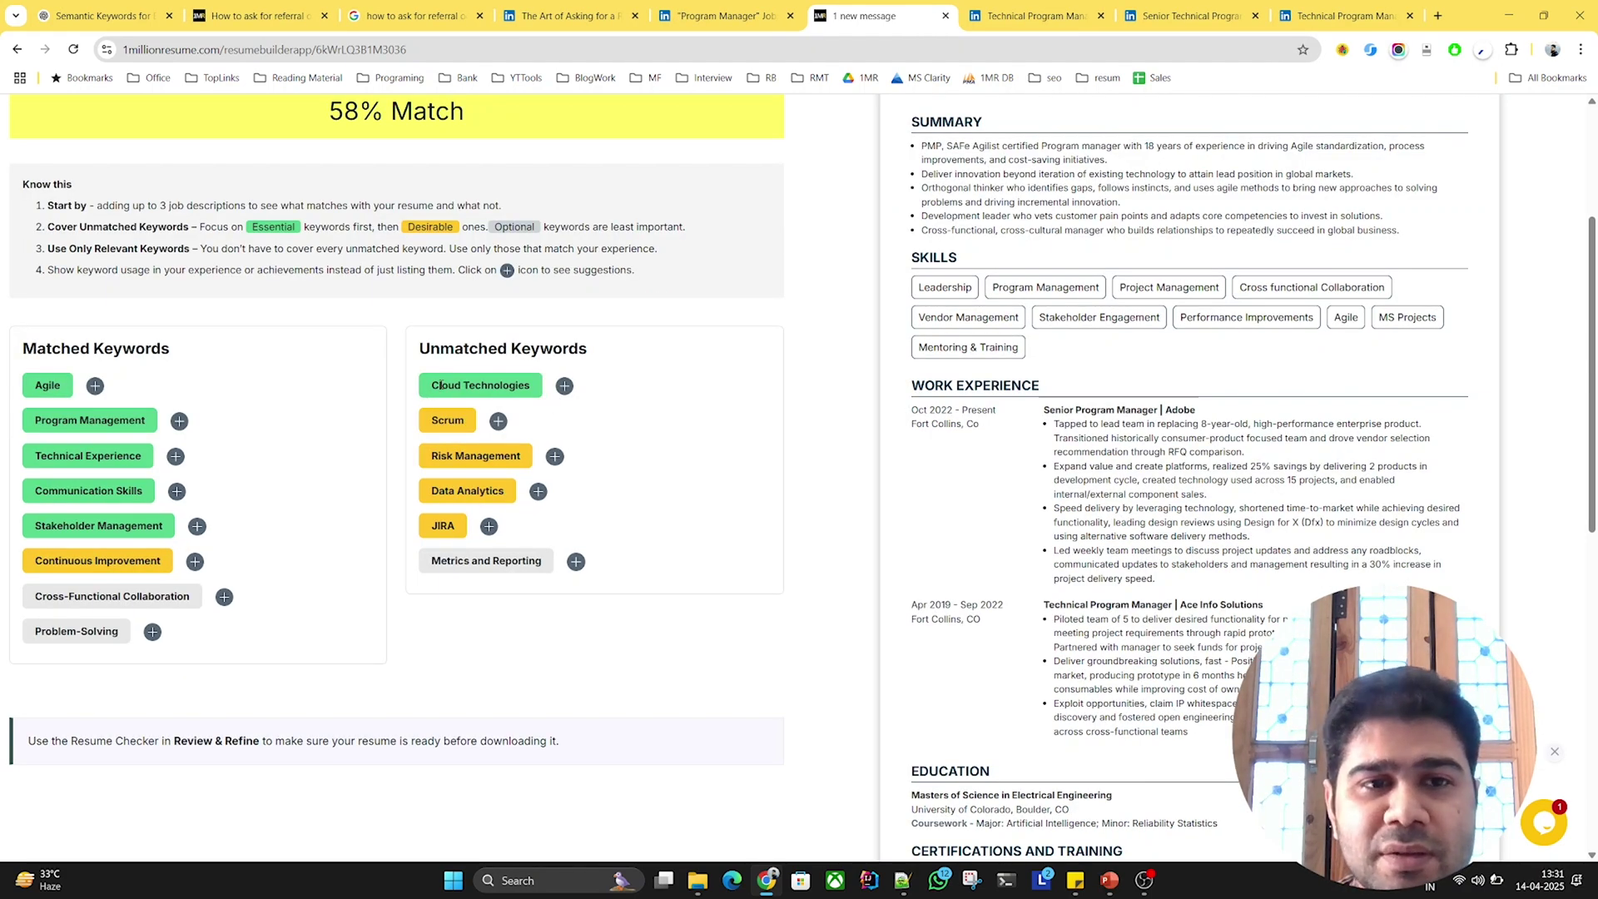
left_click_drag(434, 384, 538, 386)
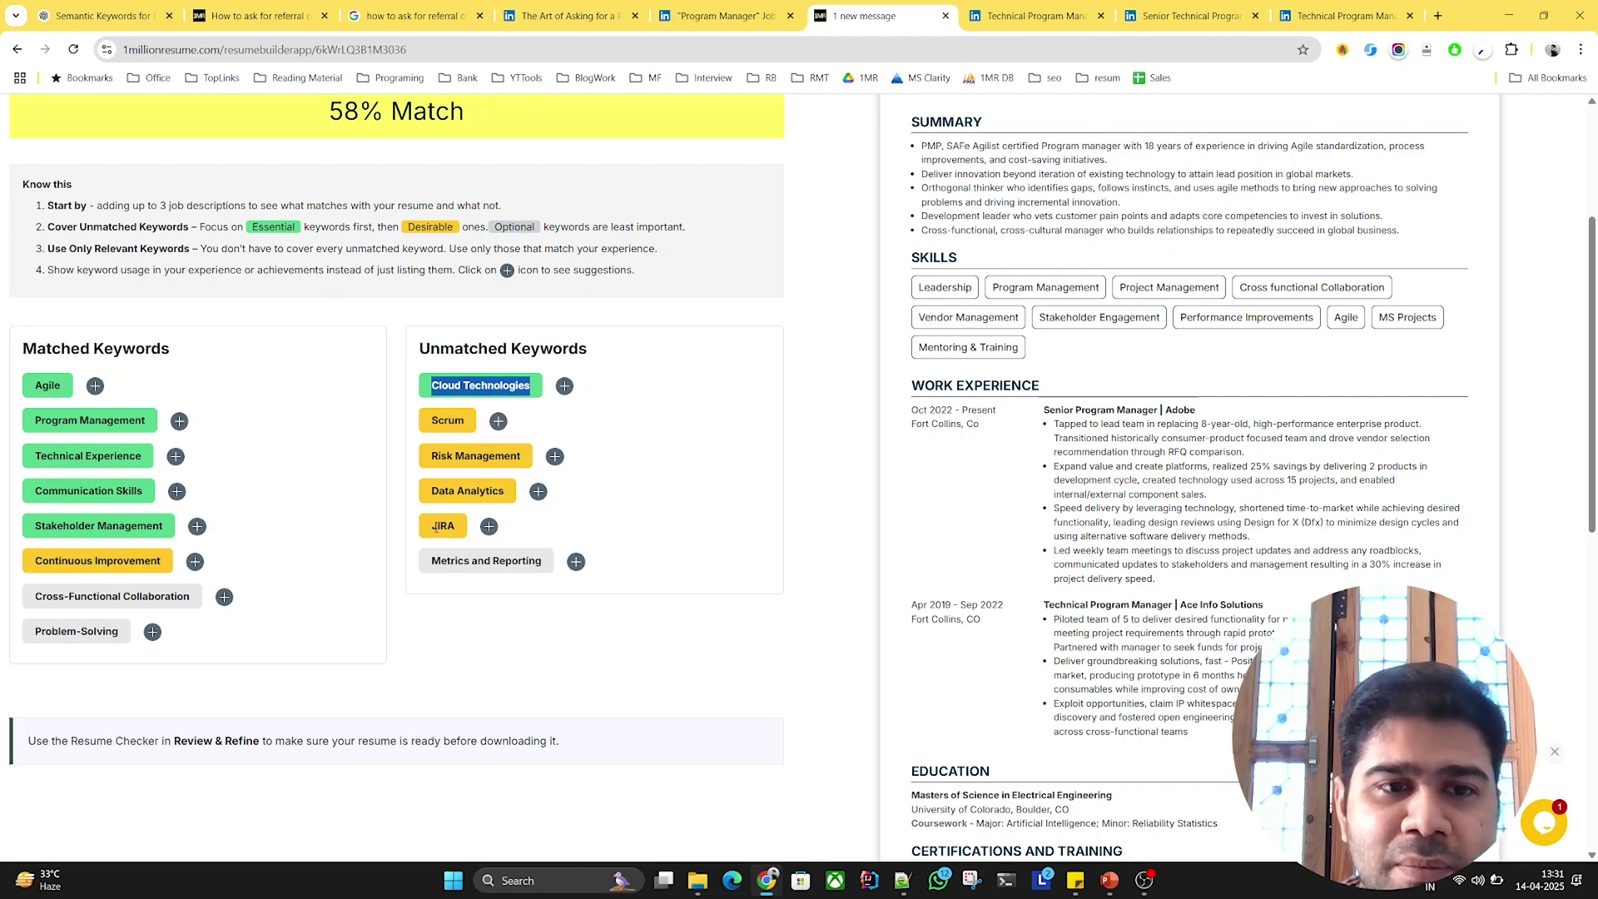
left_click_drag(432, 492, 512, 496)
left_click_drag(431, 526, 456, 527)
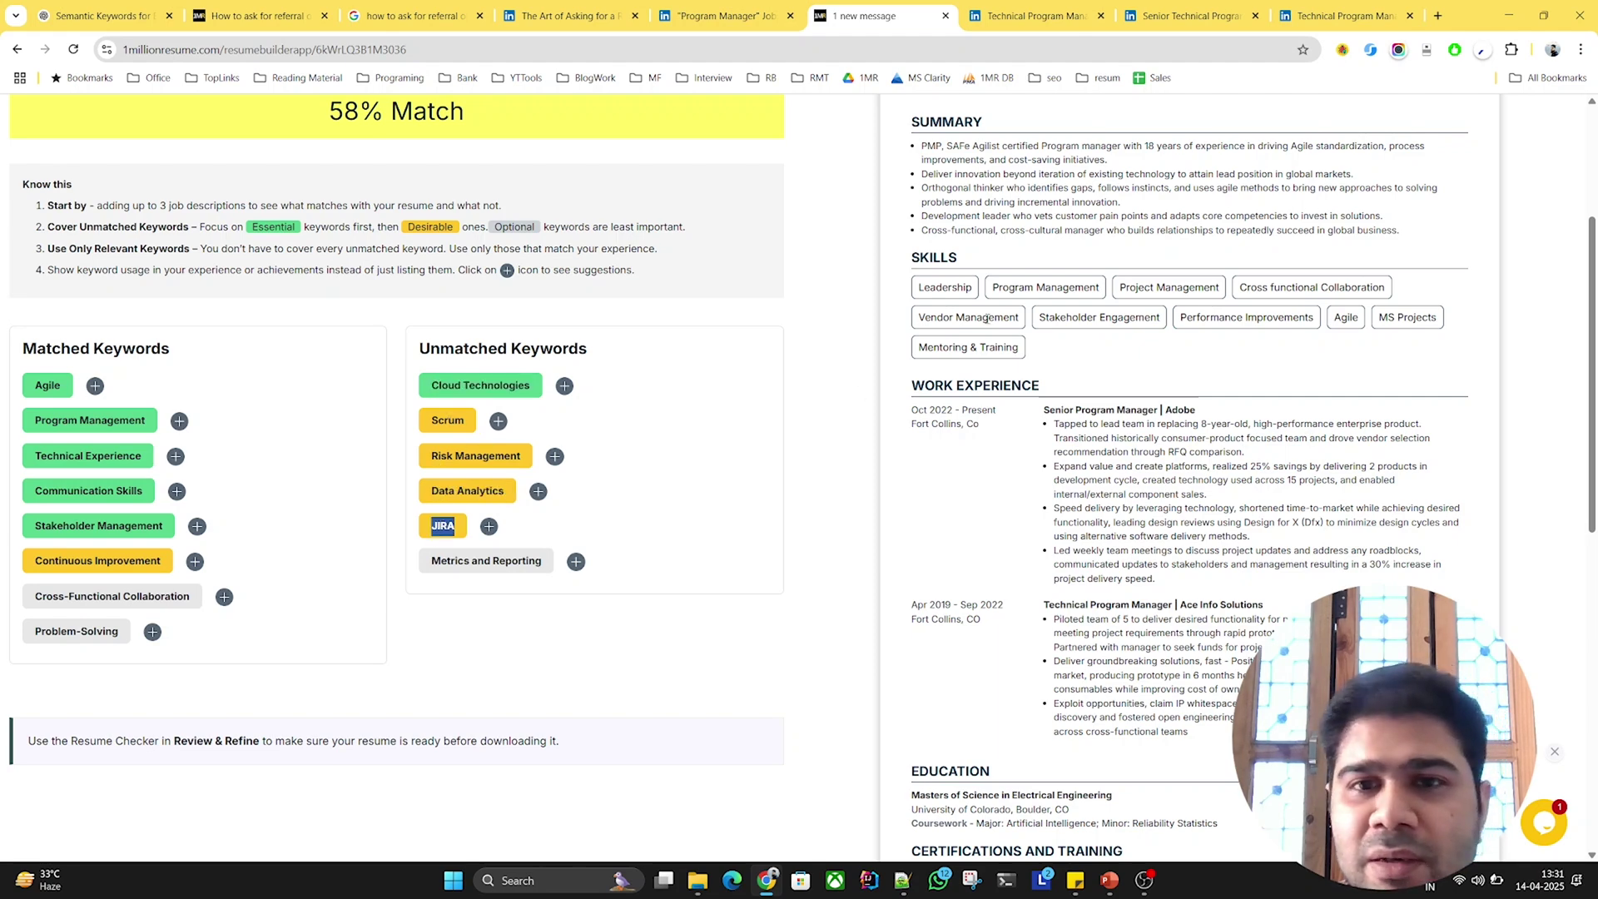
scroll(1127, 524, "up", 1)
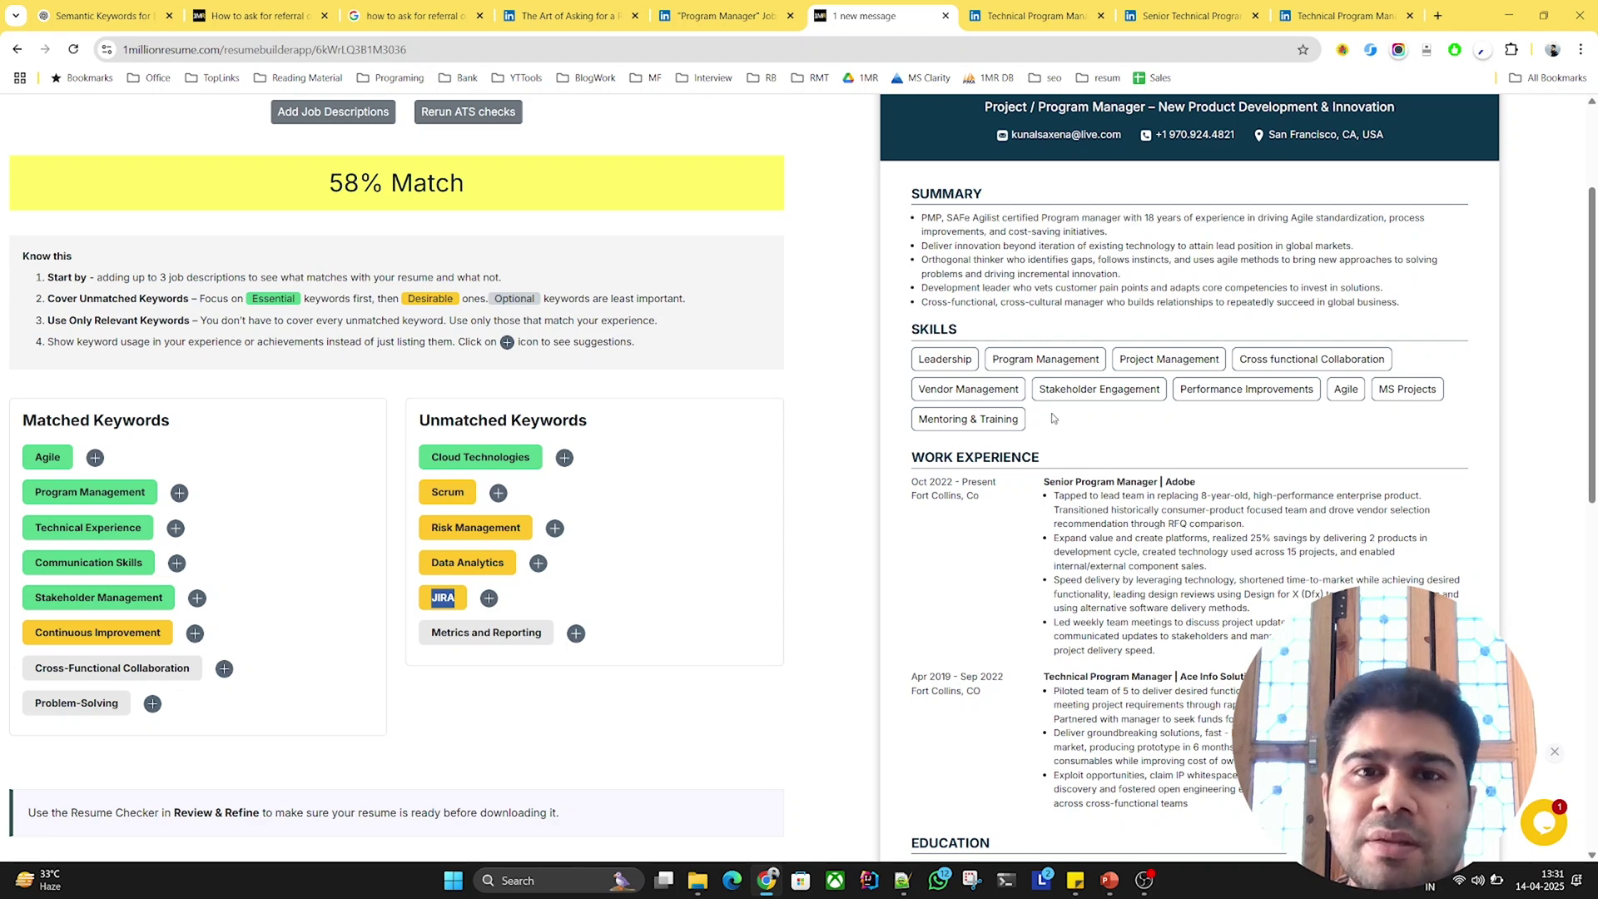
key("alt+Tab")
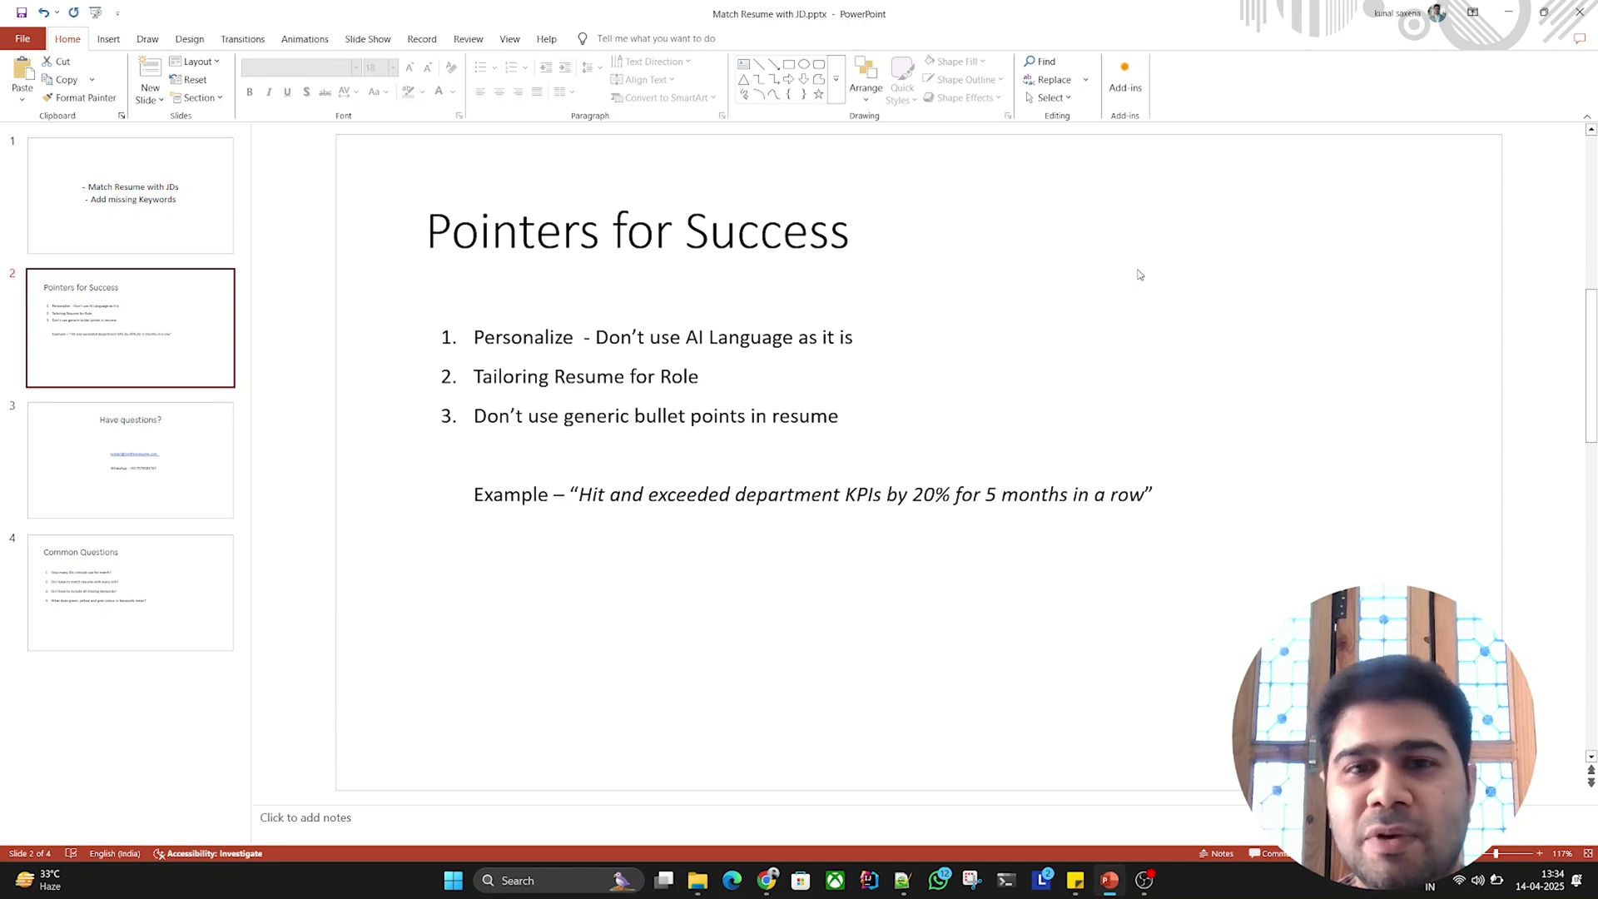
scroll(927, 480, "down", 3)
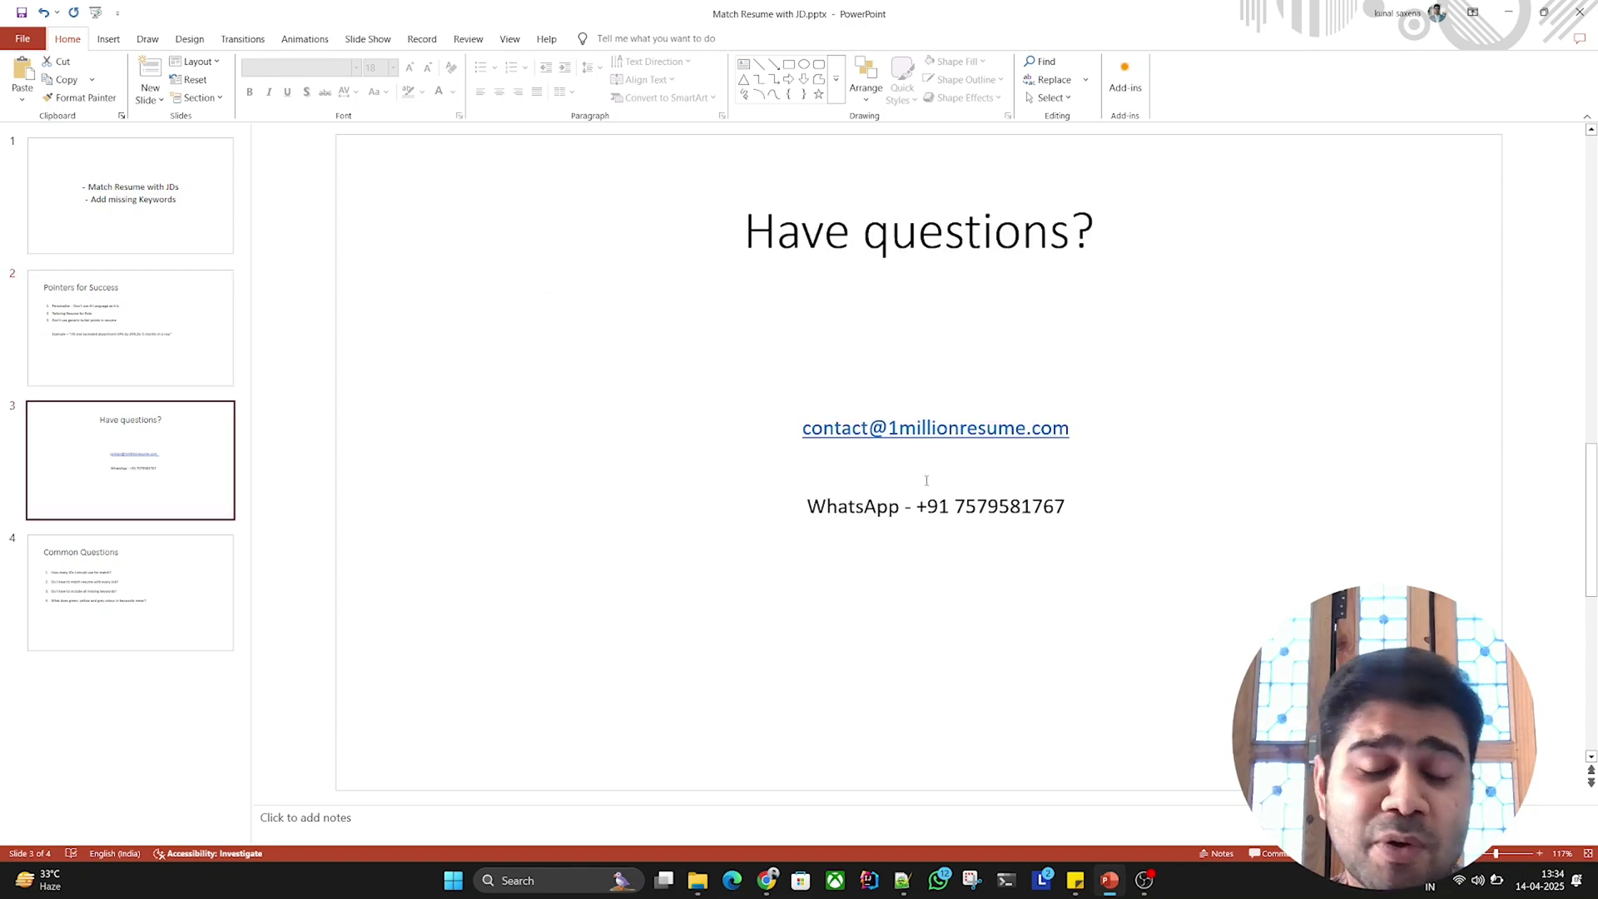